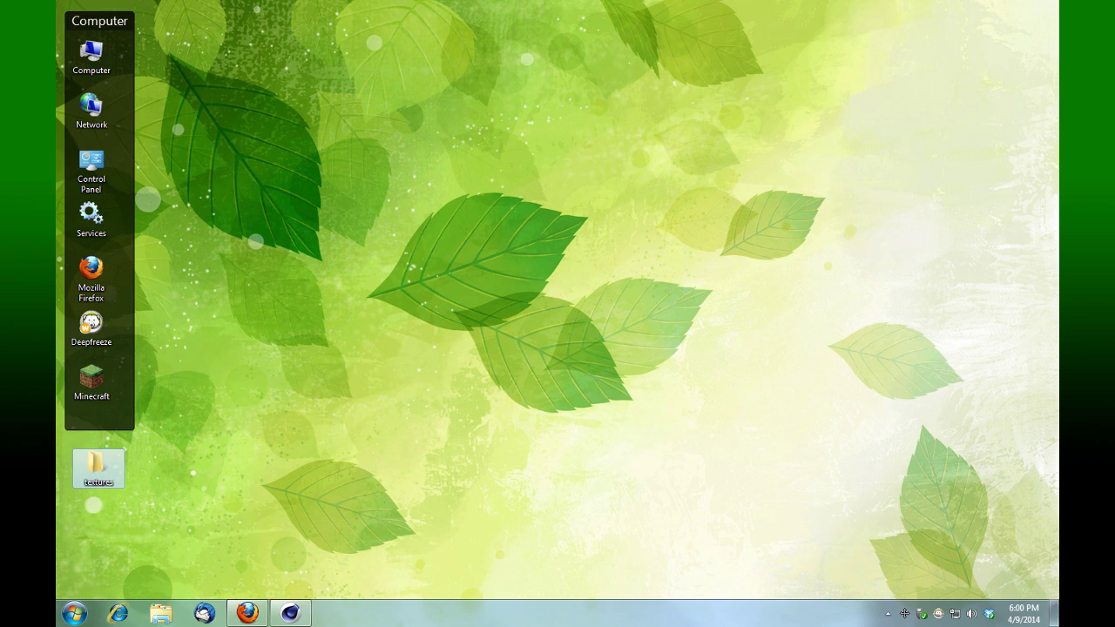
Open the textures folder on the desktop, view the Leaf_PNG image at full screen, and close both.
double_click(98, 468)
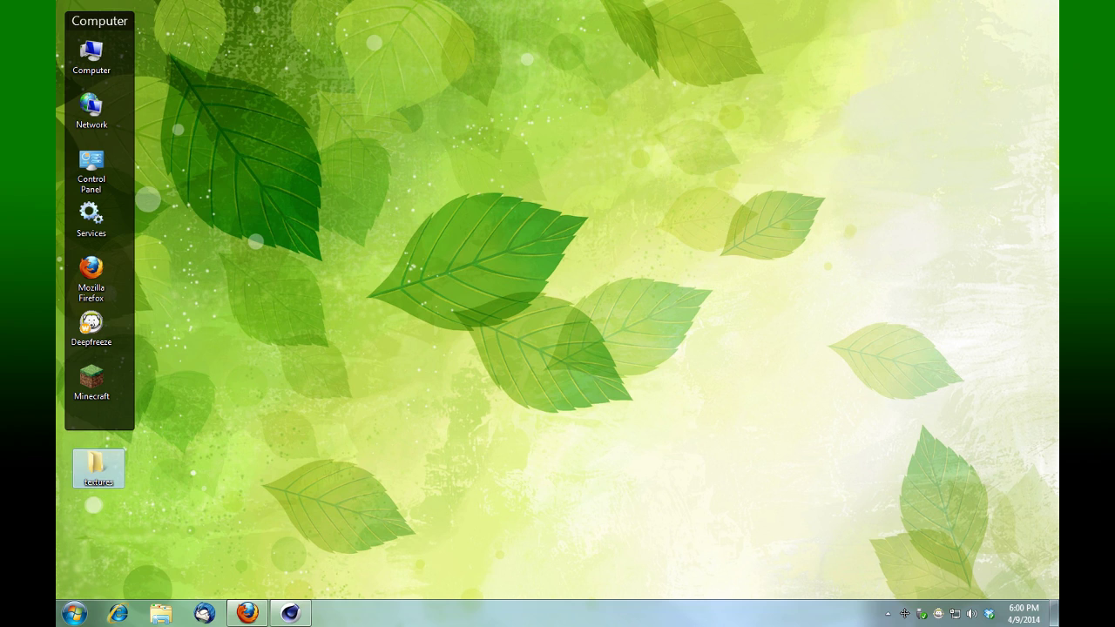
click(389, 135)
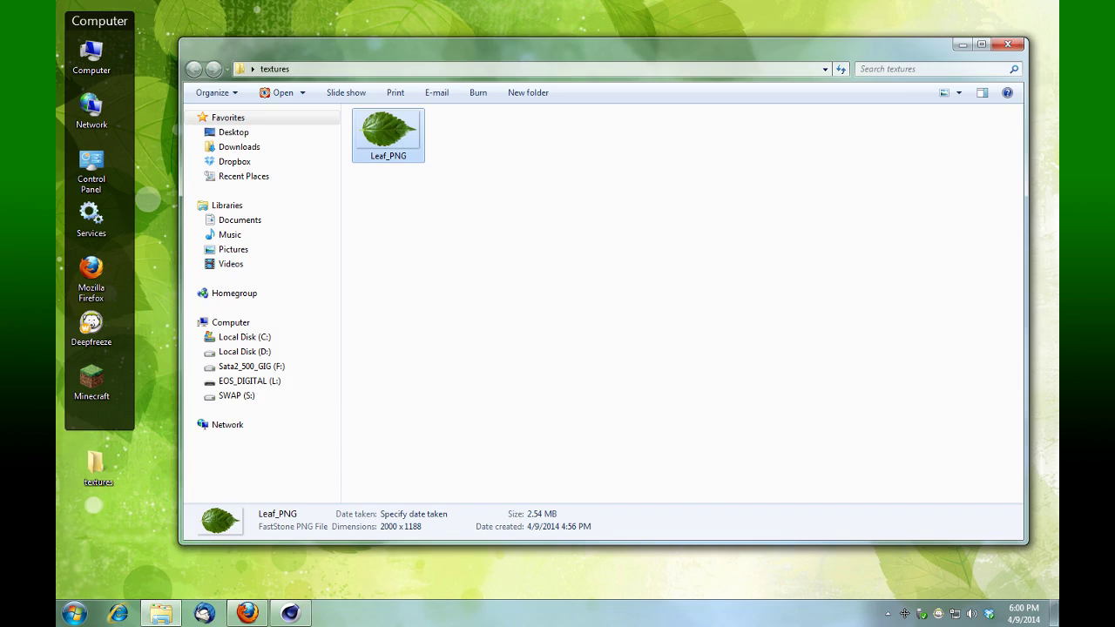
double_click(388, 135)
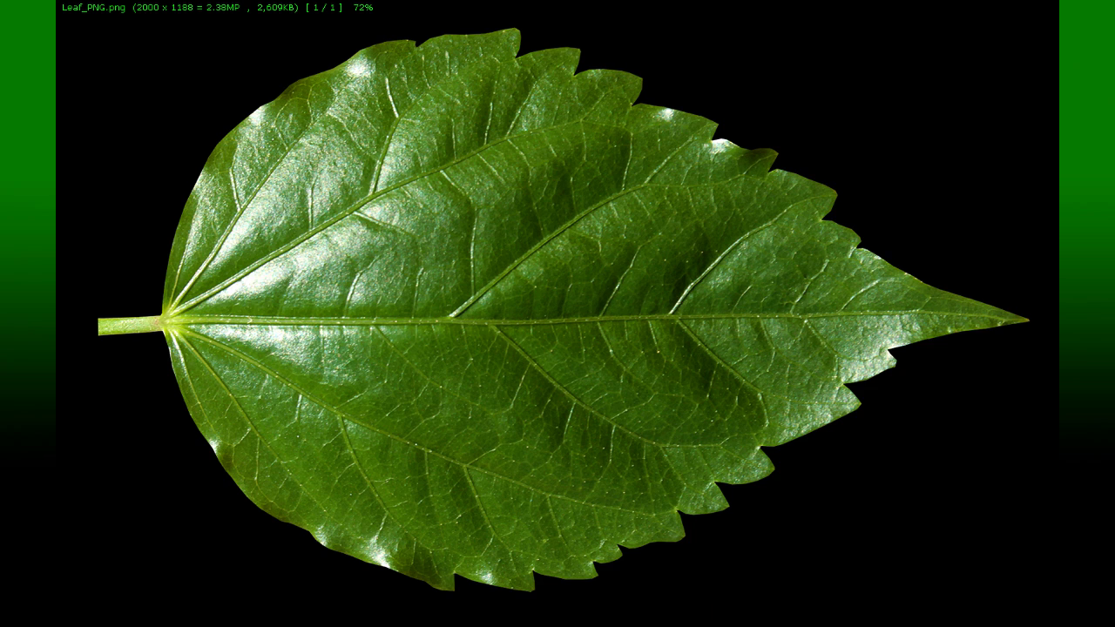
key(Escape)
click(1008, 44)
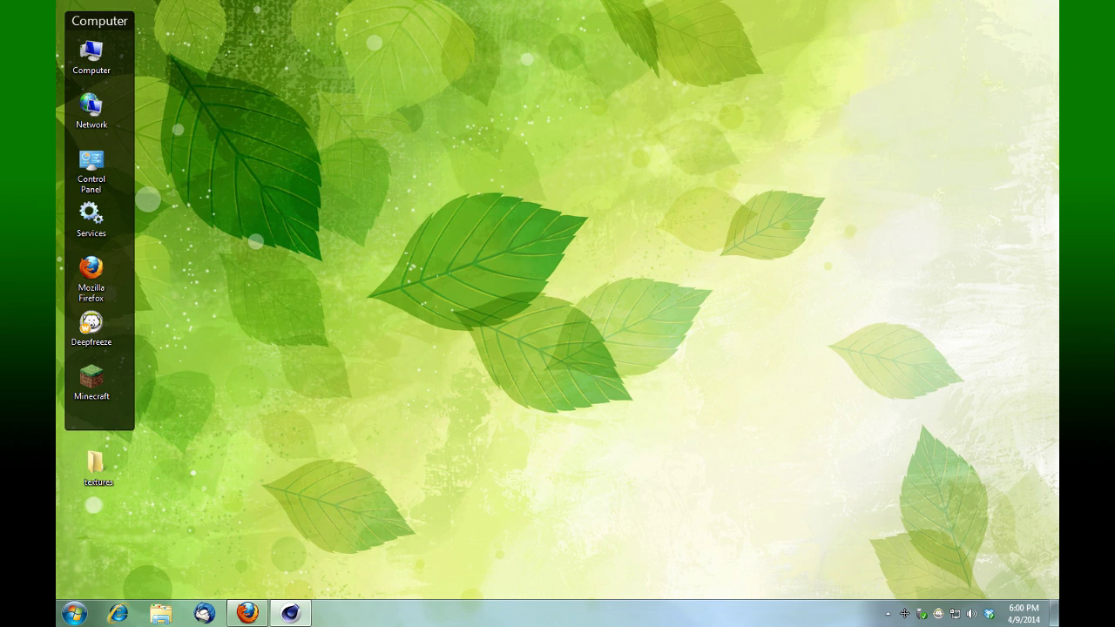
Switch to Cinema 4D, create a new material and turn off its Specular channel.
click(290, 614)
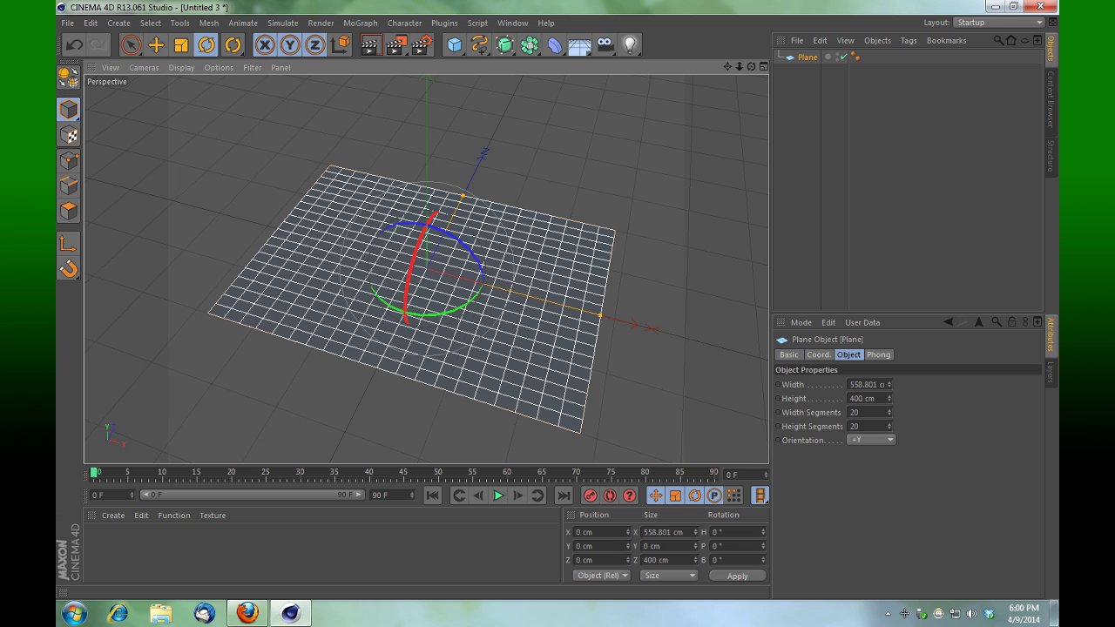
double_click(261, 554)
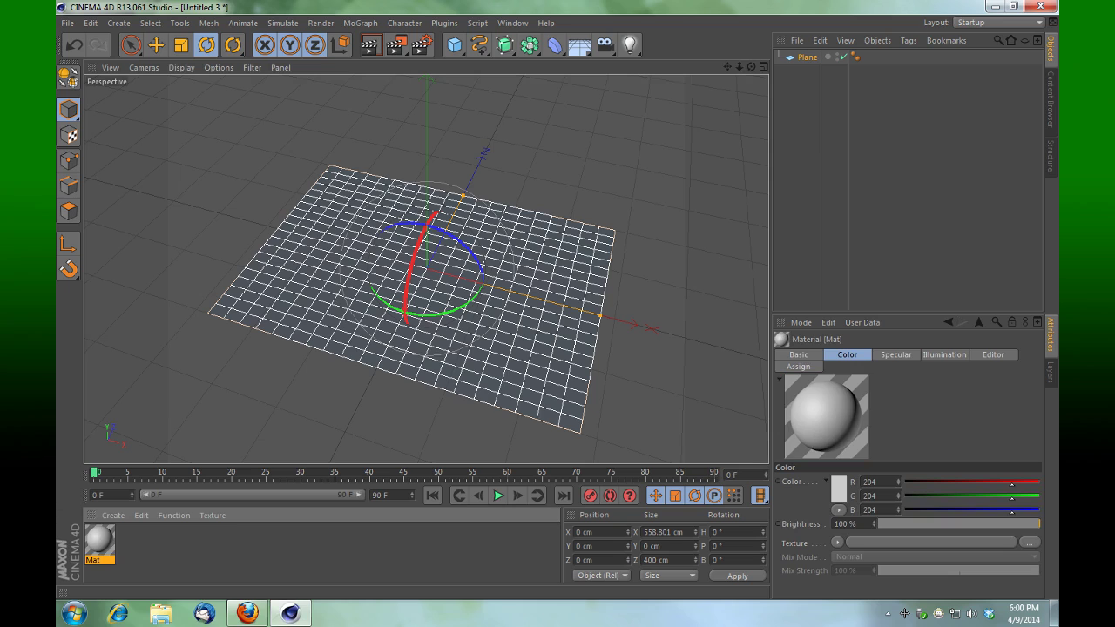
double_click(99, 541)
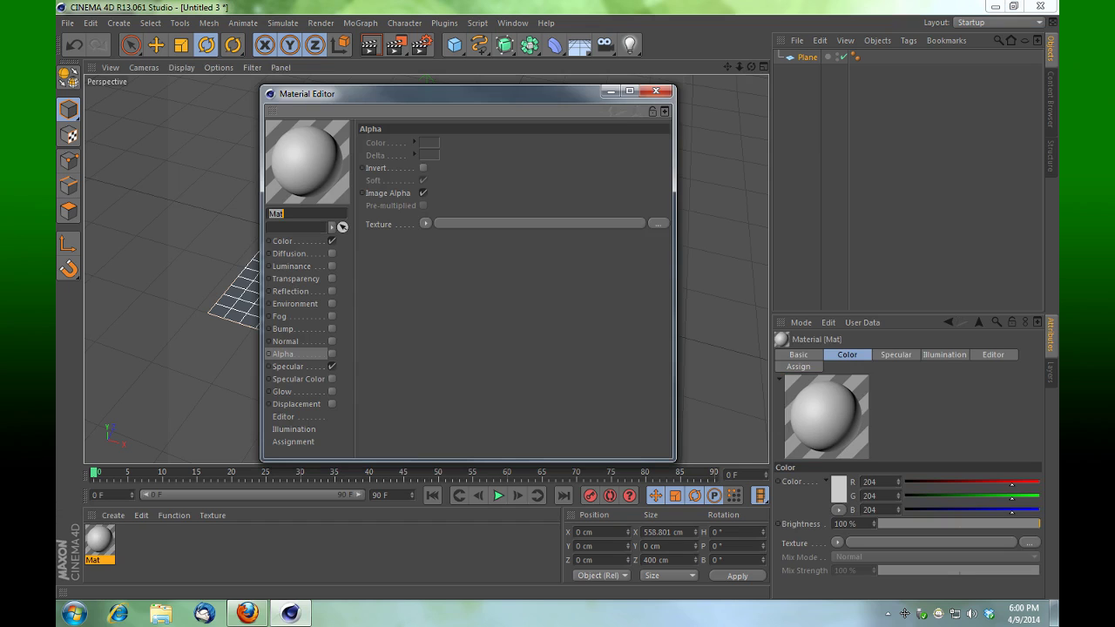
click(332, 367)
Load the Leaf_PNG image from the textures folder as the texture of the material's Color channel.
click(283, 241)
click(658, 204)
click(495, 199)
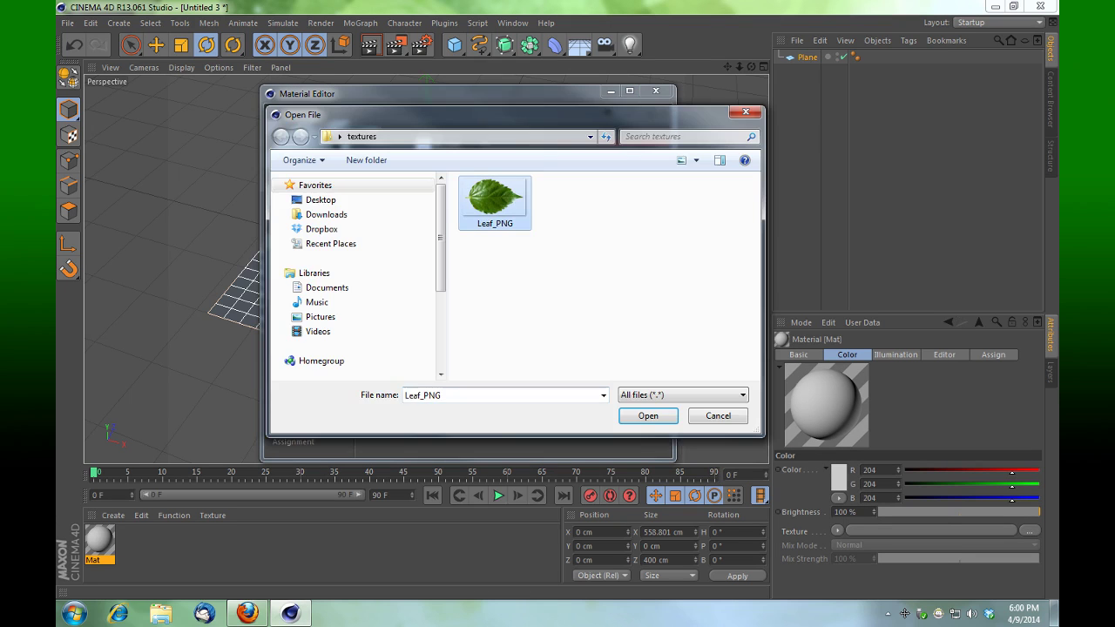
click(648, 415)
click(637, 352)
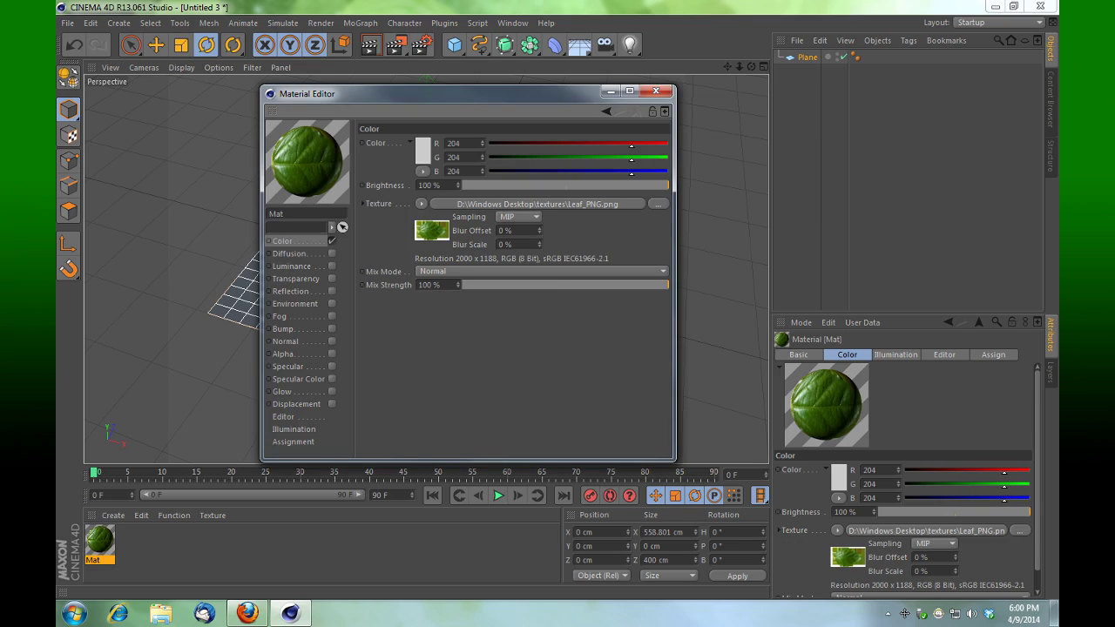
Enable the material's Alpha channel, copy the Color channel's leaf texture into it, and close the Material Editor.
click(331, 354)
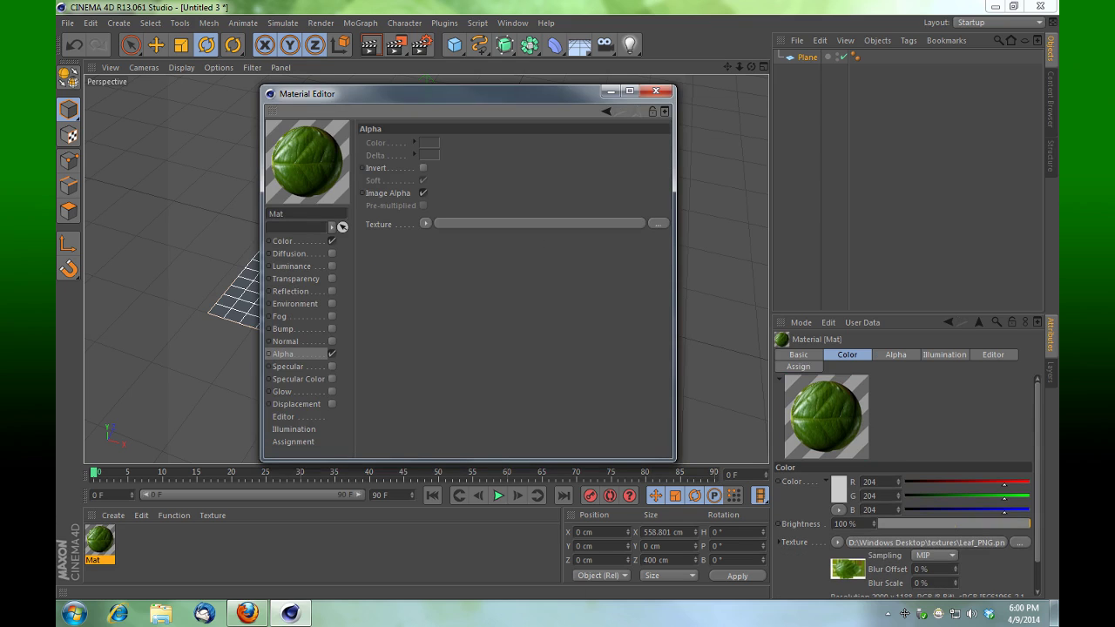
click(284, 241)
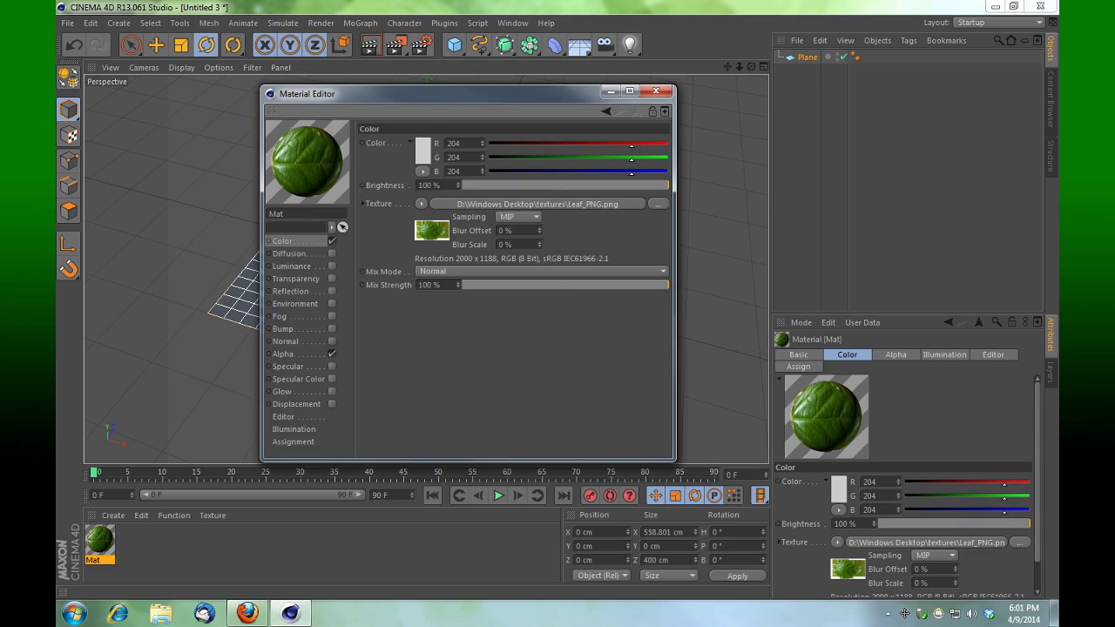
right_click(392, 205)
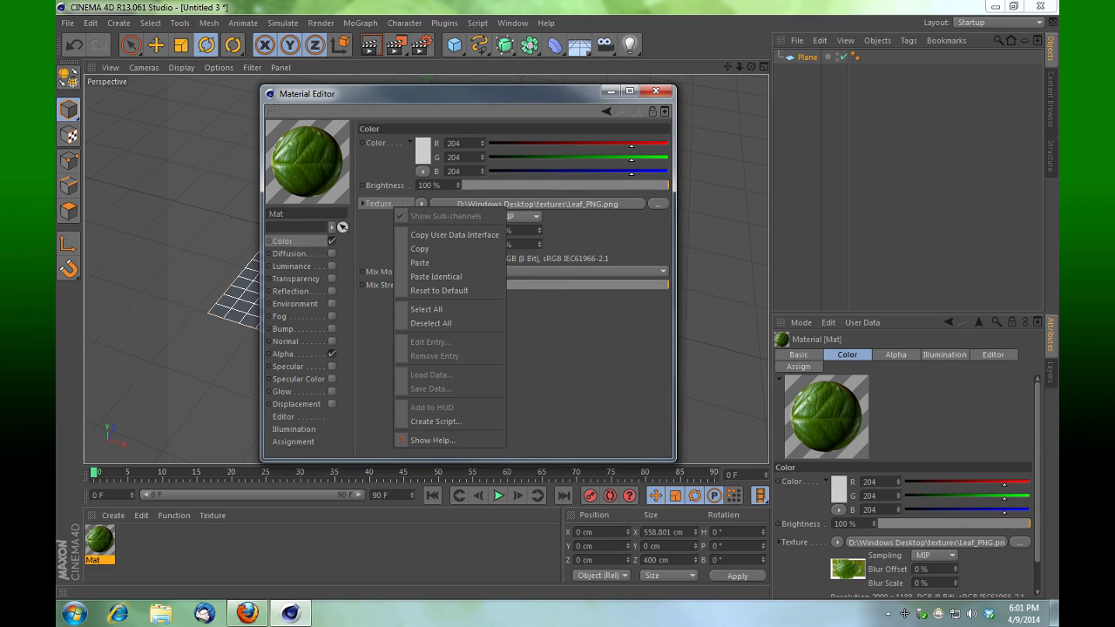
click(421, 250)
click(284, 355)
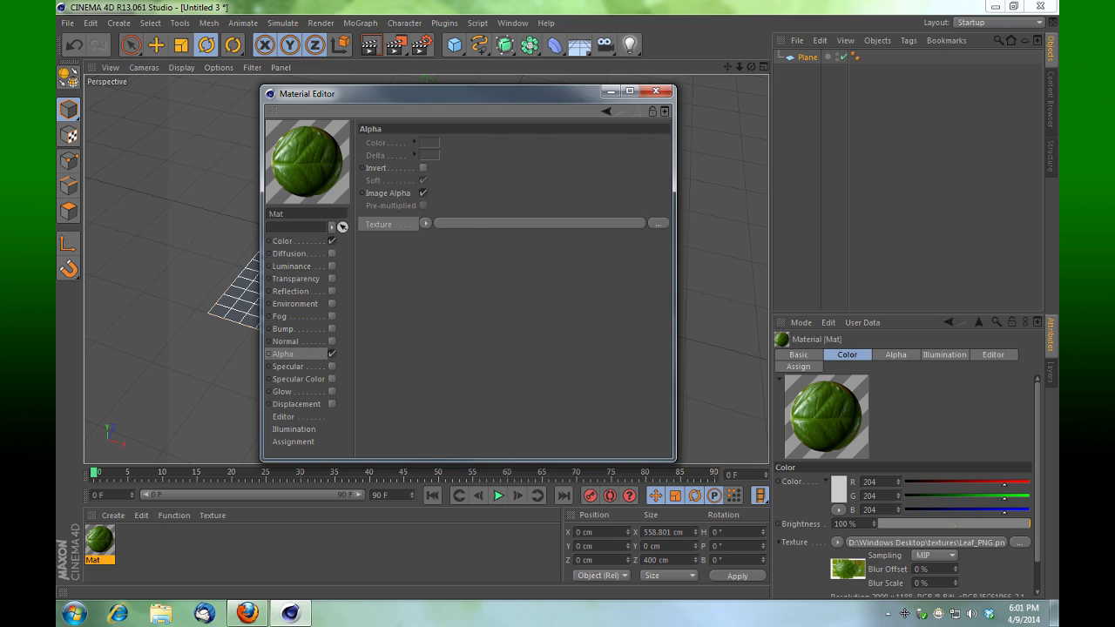
right_click(389, 224)
click(414, 282)
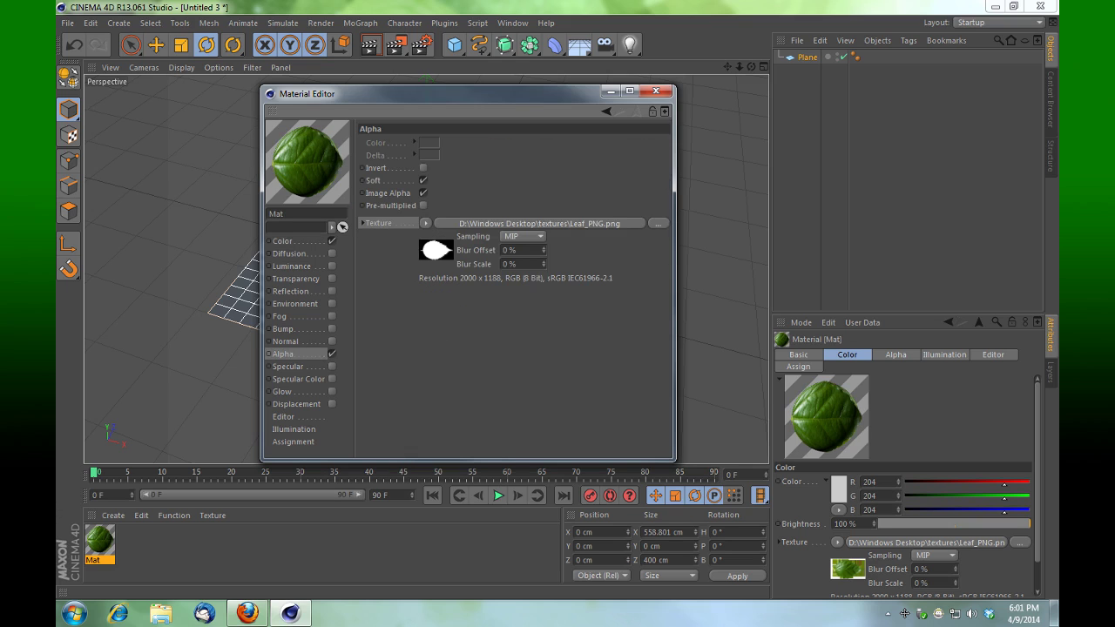
click(656, 91)
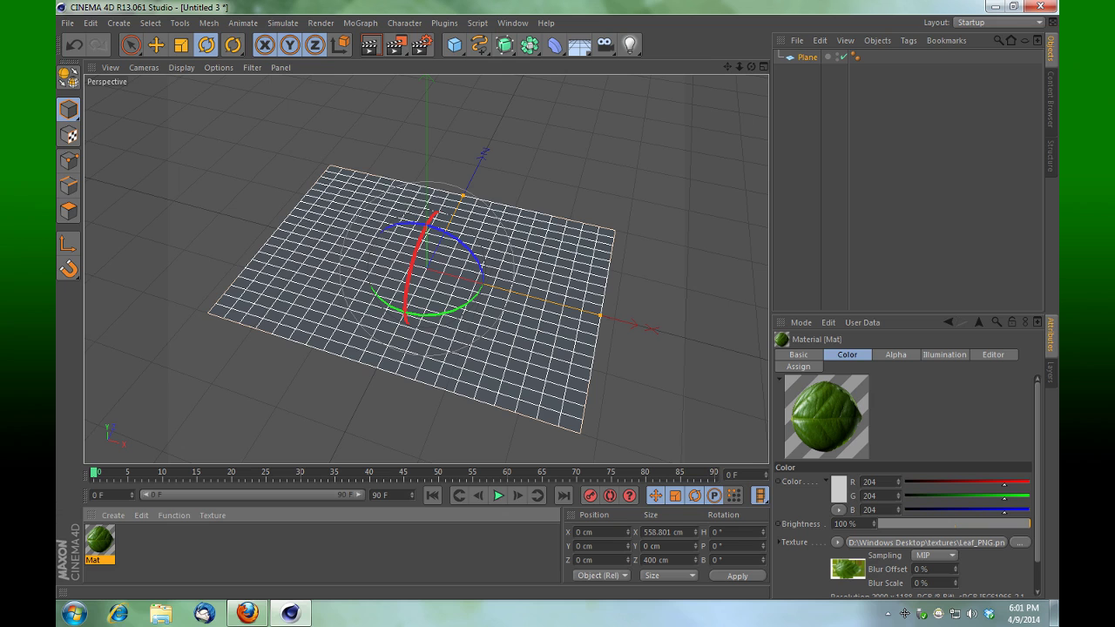
Apply the leaf material to the plane and render the view from two angles.
drag(99, 541, 366, 300)
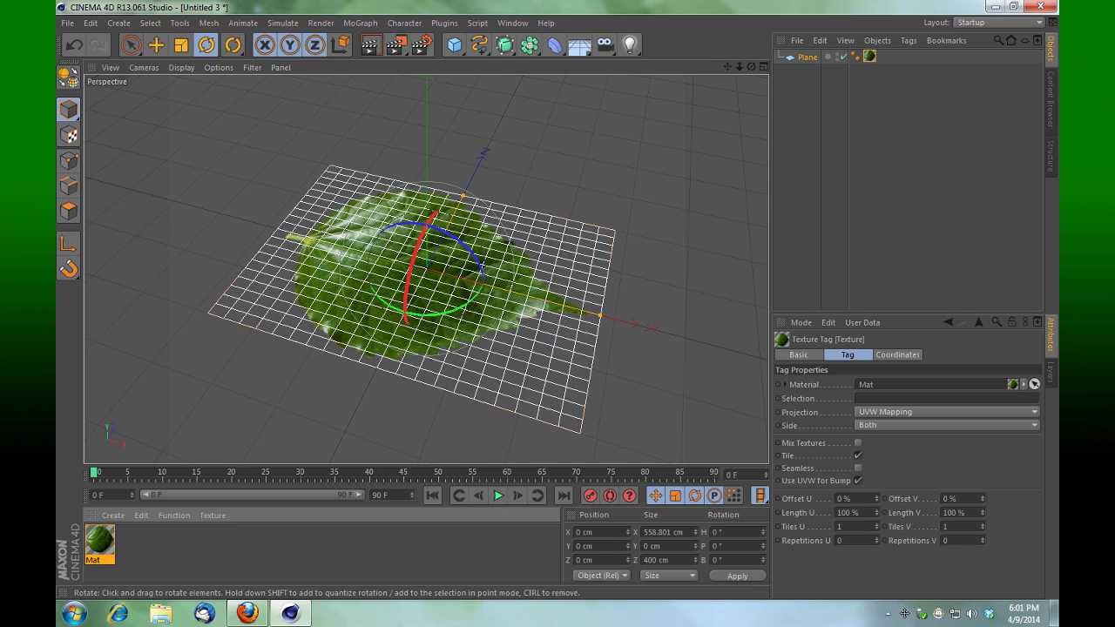
click(372, 45)
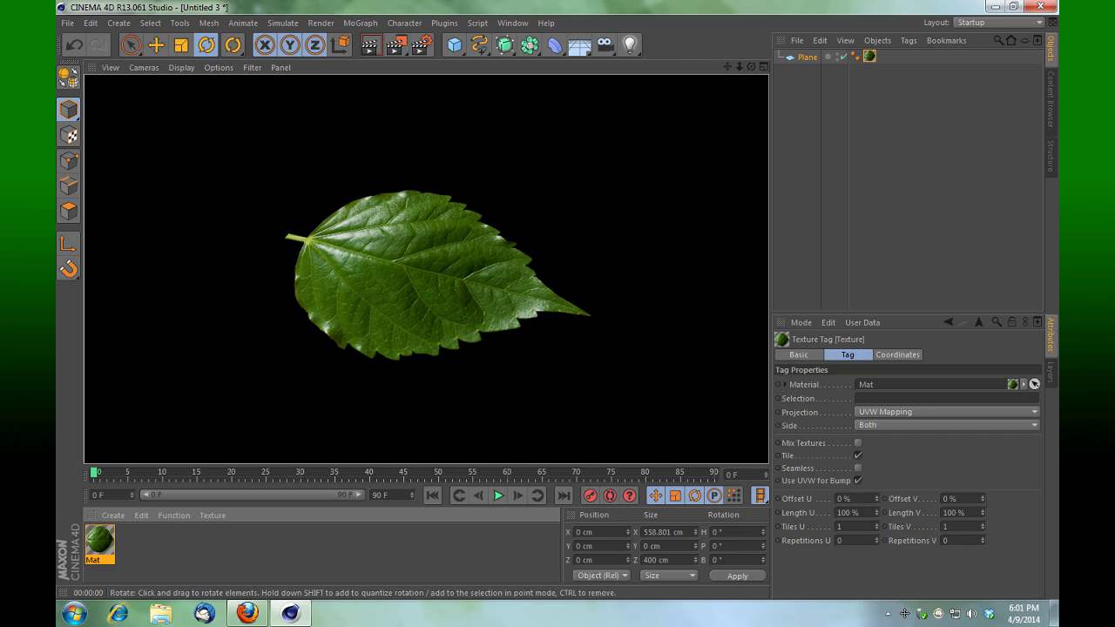
drag(751, 67, 716, 70)
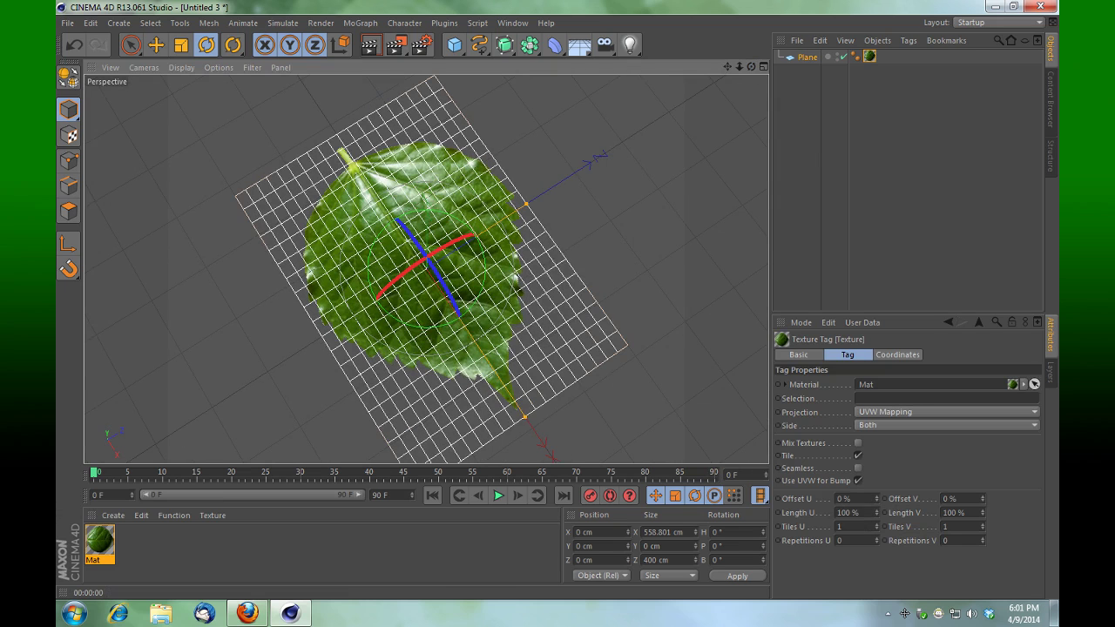
click(372, 45)
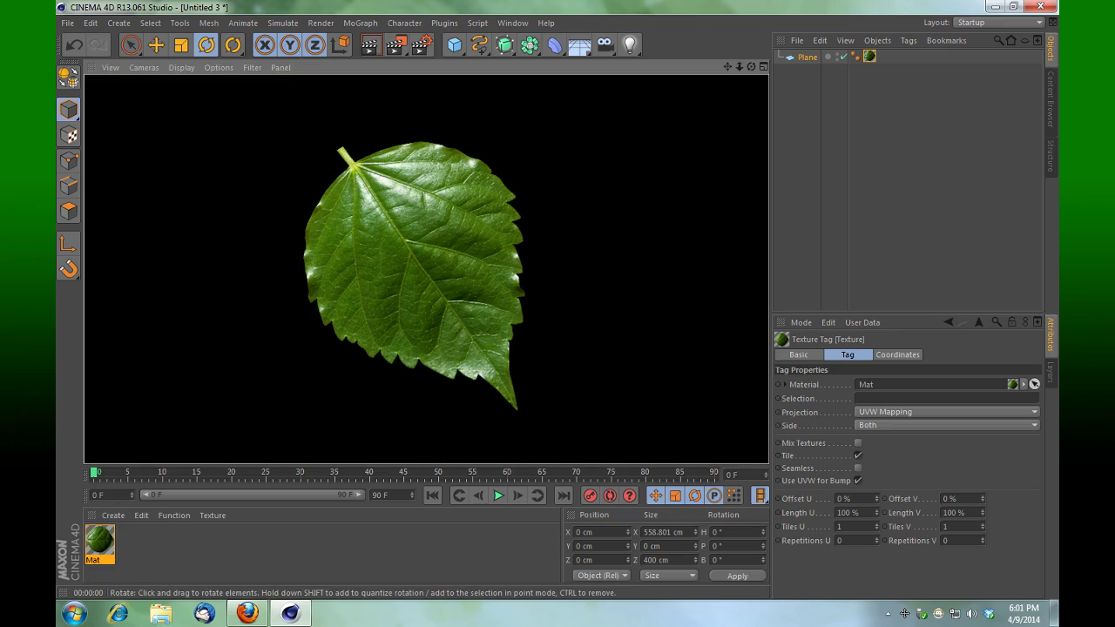
mouse_move(751, 67)
mouse_down()
mouse_move(730, 94)
mouse_move(732, 77)
mouse_up()
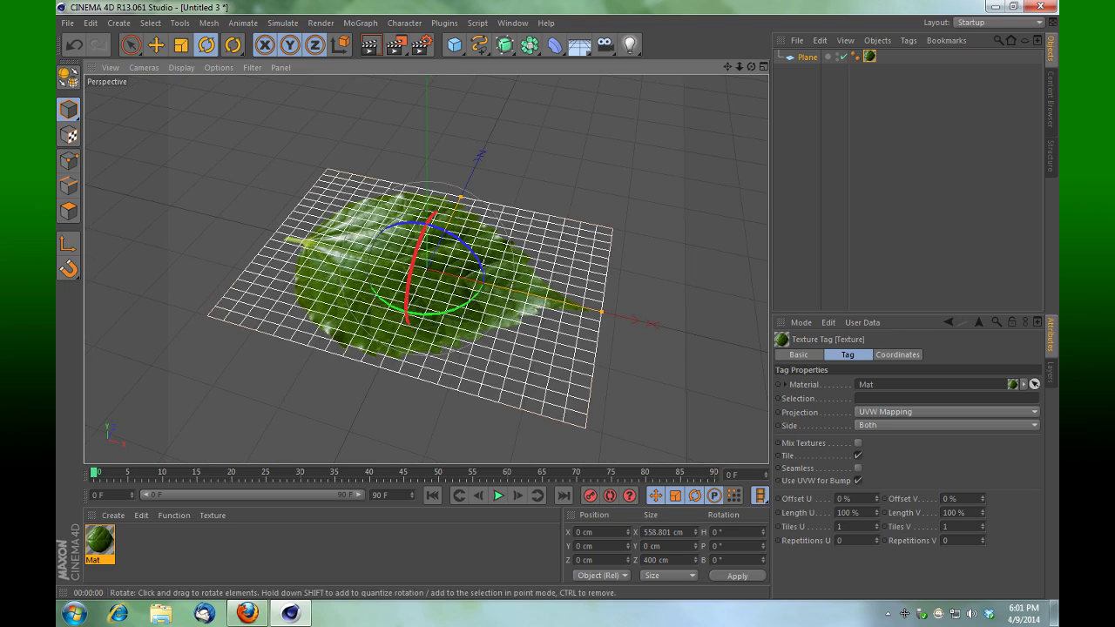
mouse_move(751, 68)
mouse_down()
mouse_move(772, 29)
mouse_move(751, 70)
mouse_up()
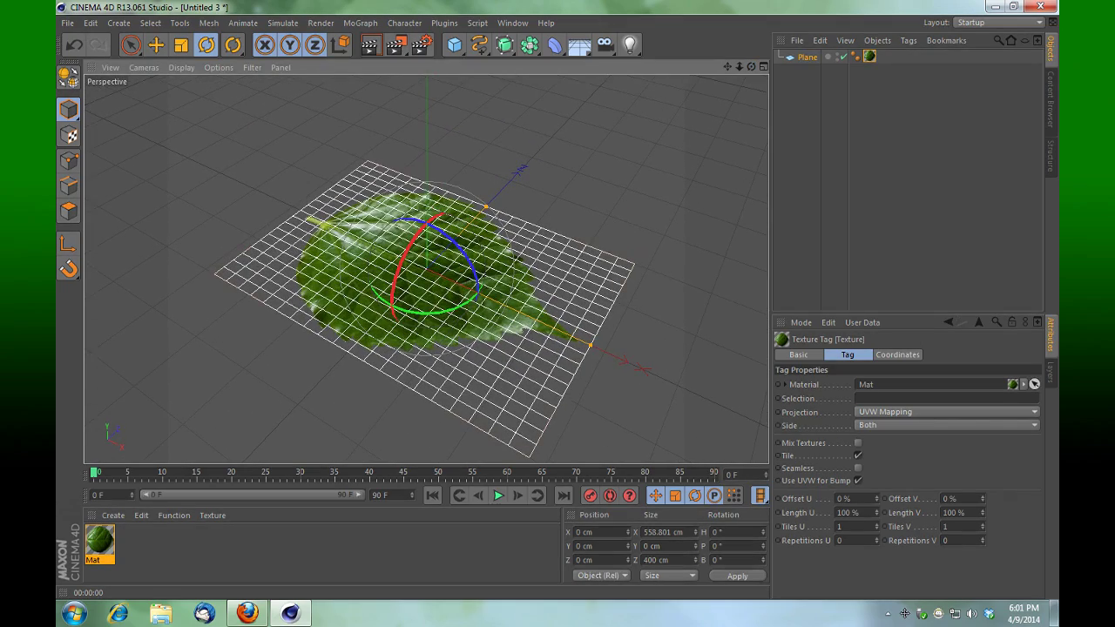
Make the plane editable and add a Bend deformer as a child of the Plane object.
click(791, 57)
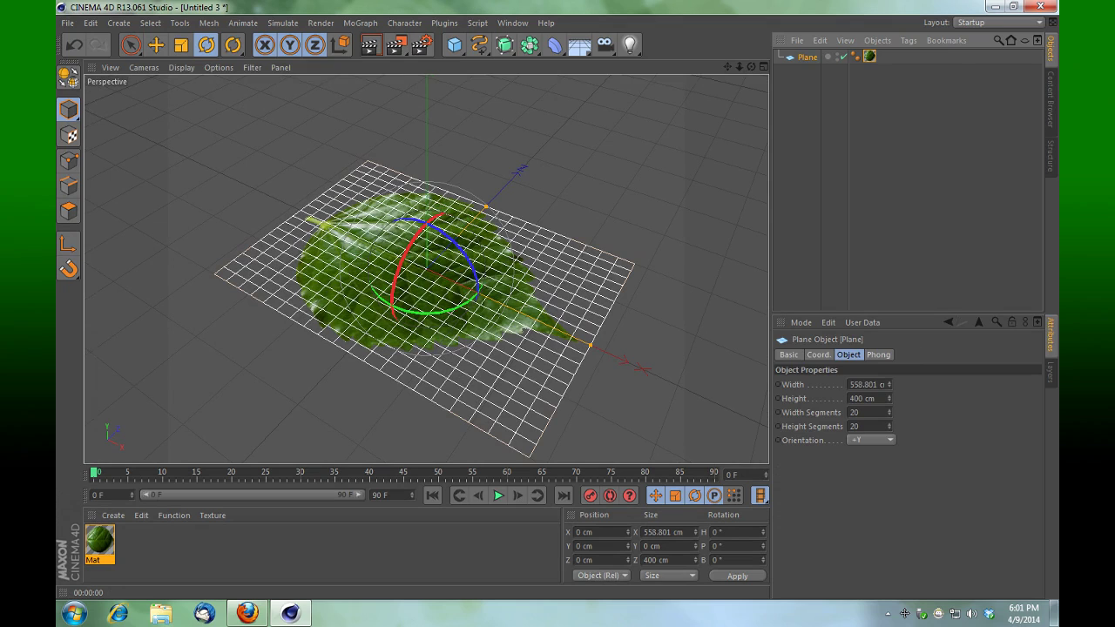
key(c)
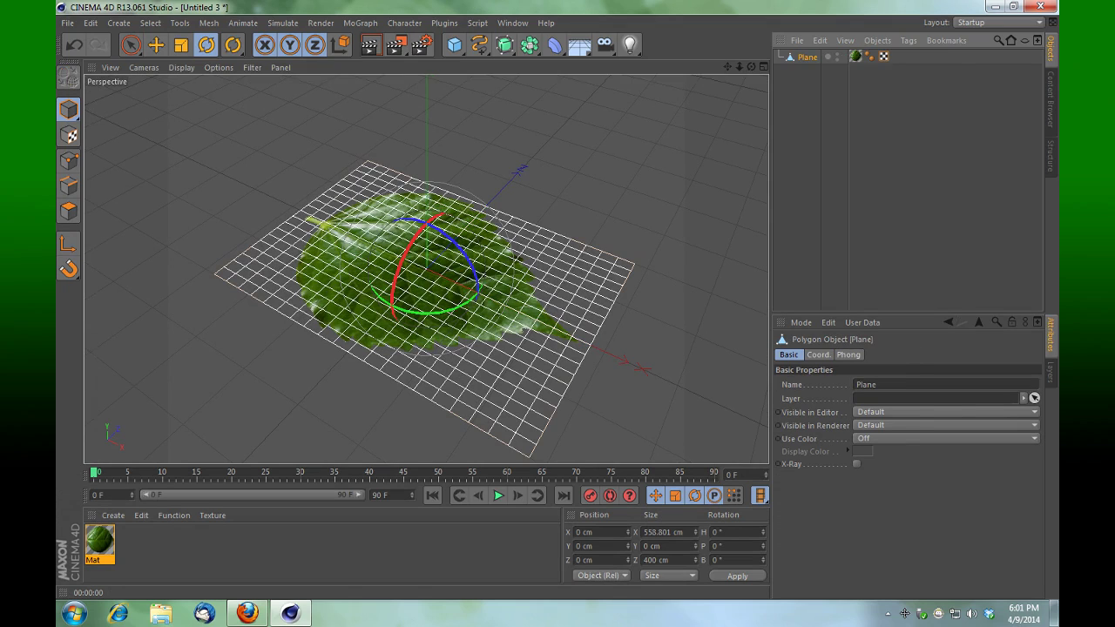
click(555, 45)
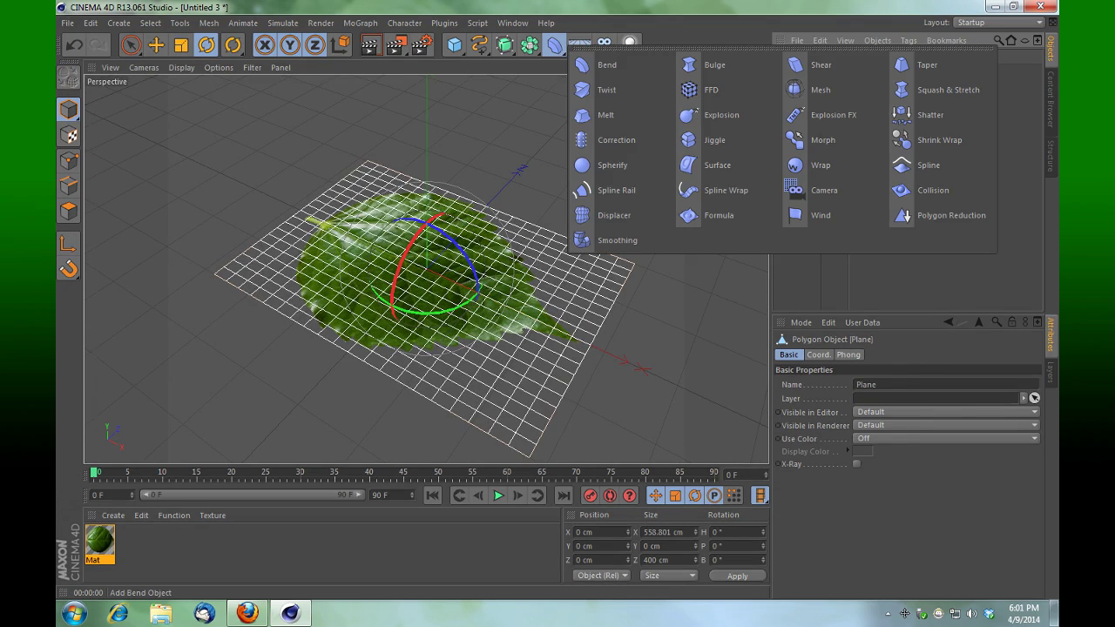
click(601, 64)
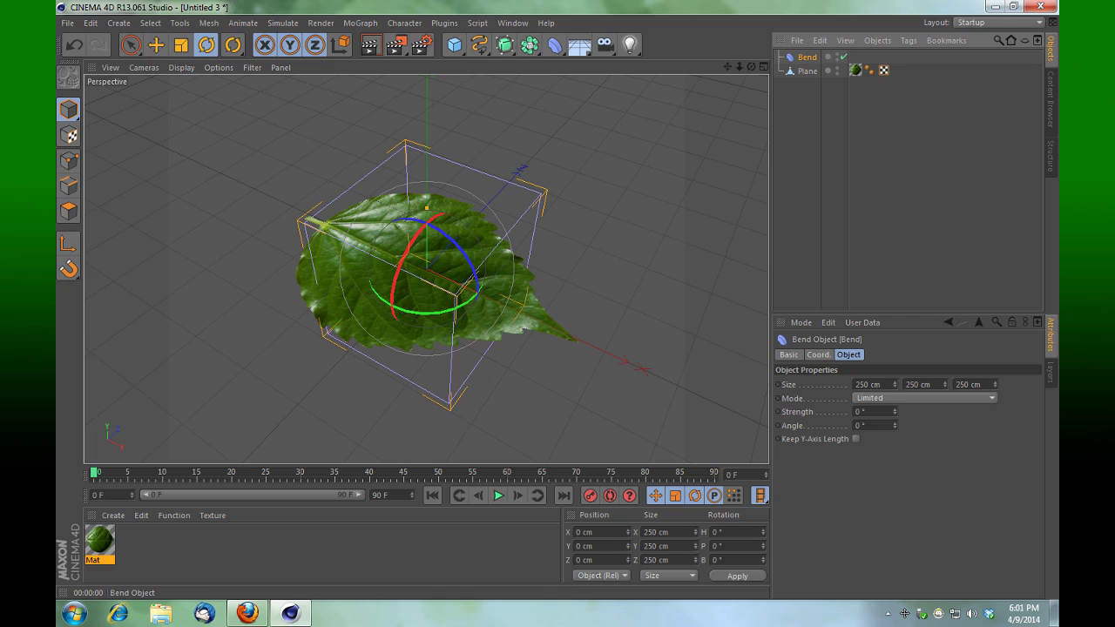
drag(807, 57, 807, 71)
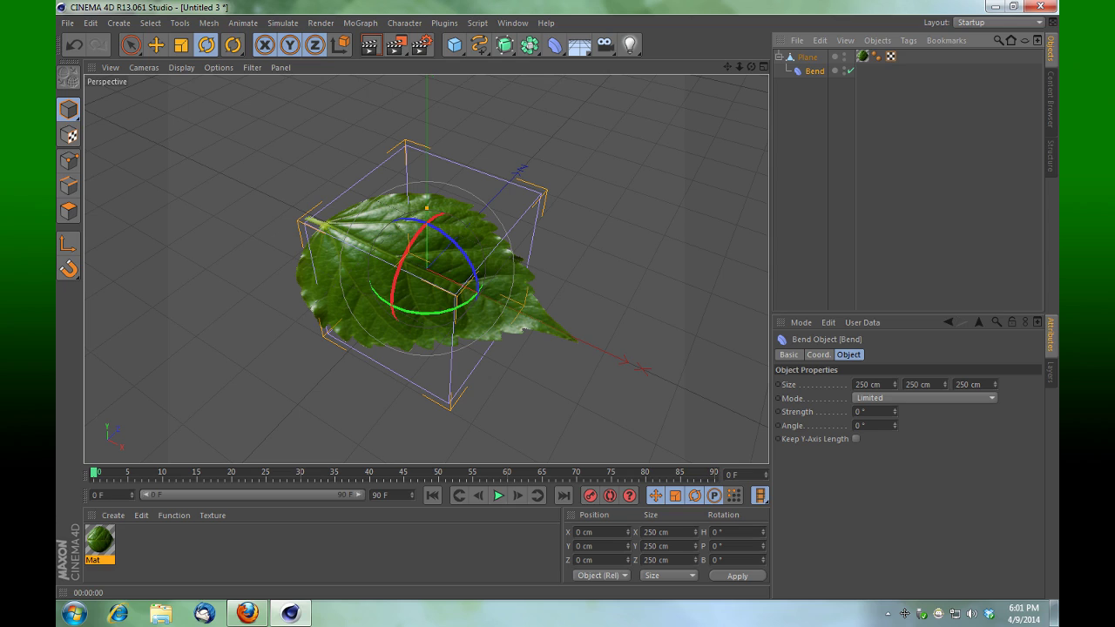
Enable Keep Y-Axis Length on the Bend deformer, set its strength to 51° and tilt it to about -13.6° bank.
click(856, 439)
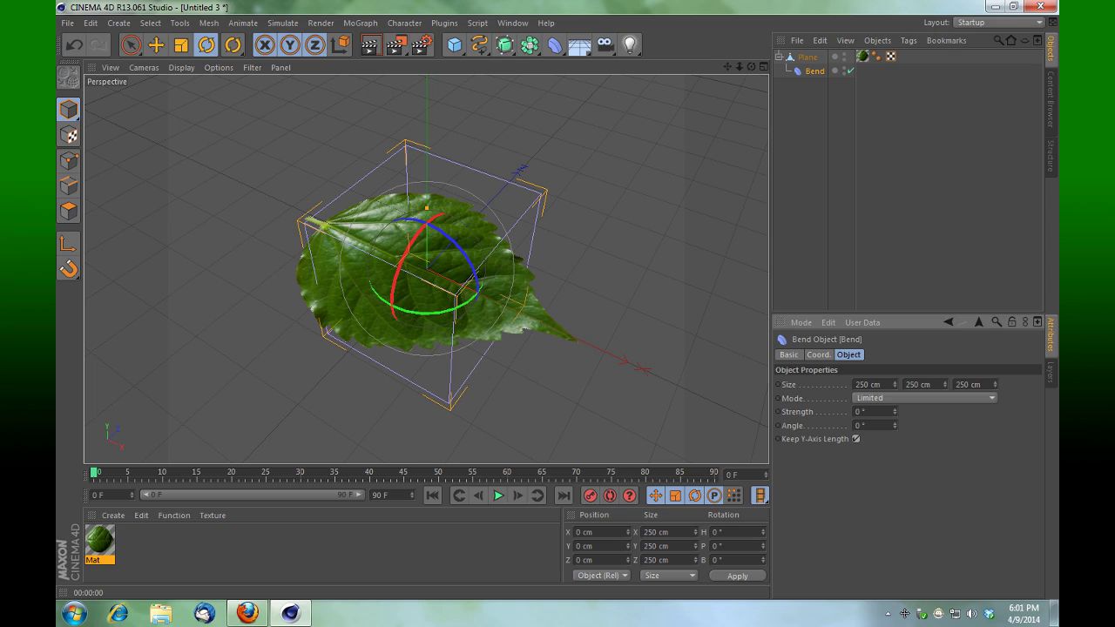
drag(895, 412, 895, 368)
drag(751, 68, 783, 20)
alt+drag(425, 268, 459, 219)
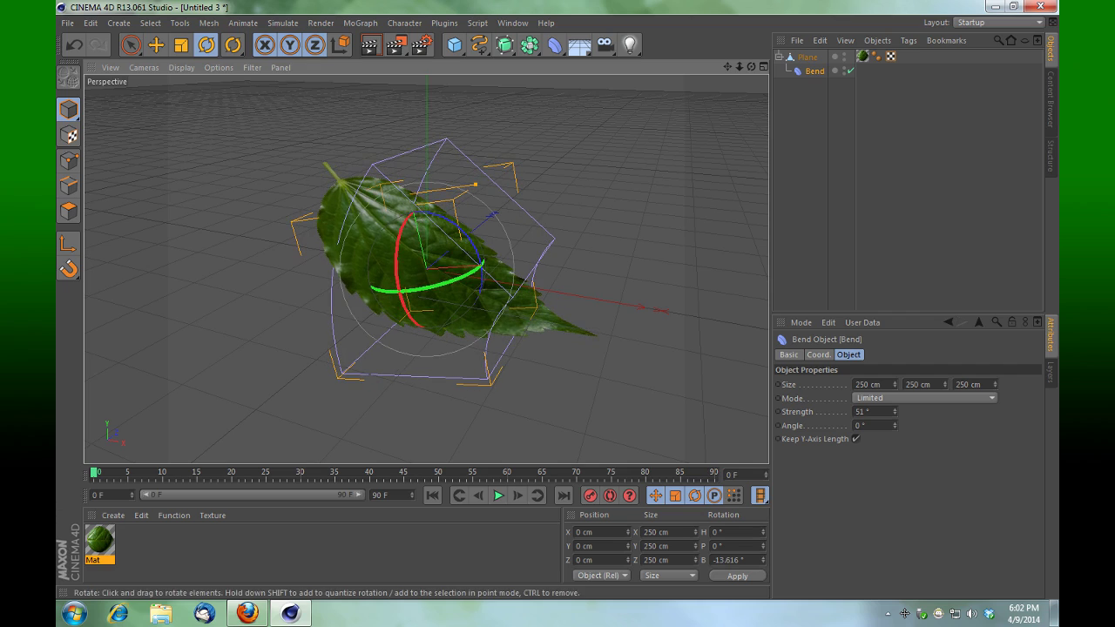
Inspect the bent leaf from several angles, rendering the view at each one.
drag(751, 67, 600, 73)
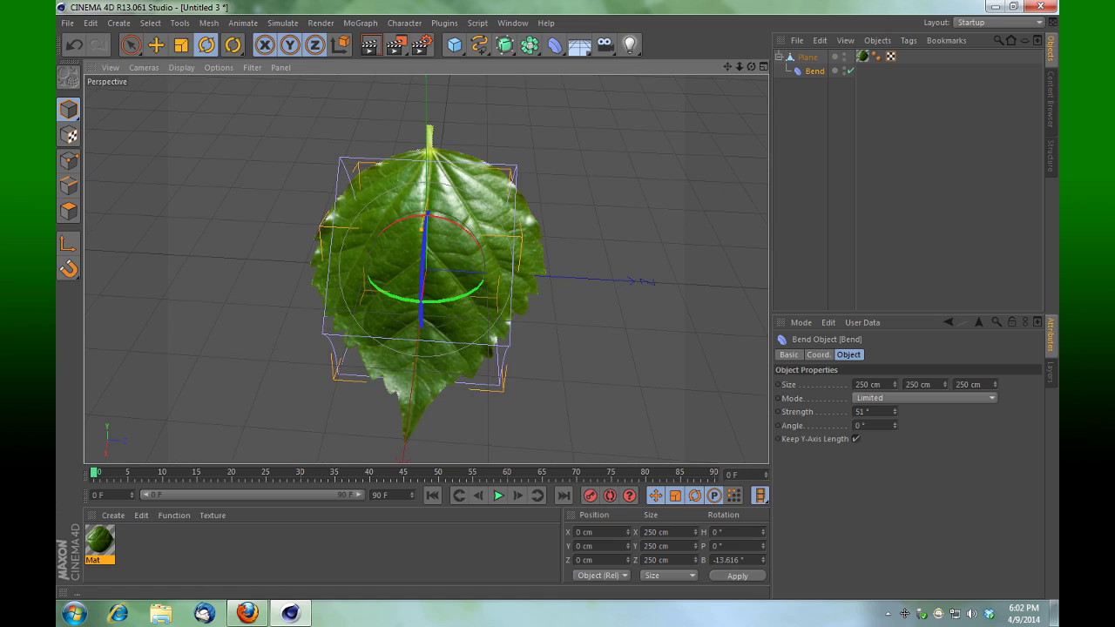
click(372, 45)
drag(751, 67, 786, 67)
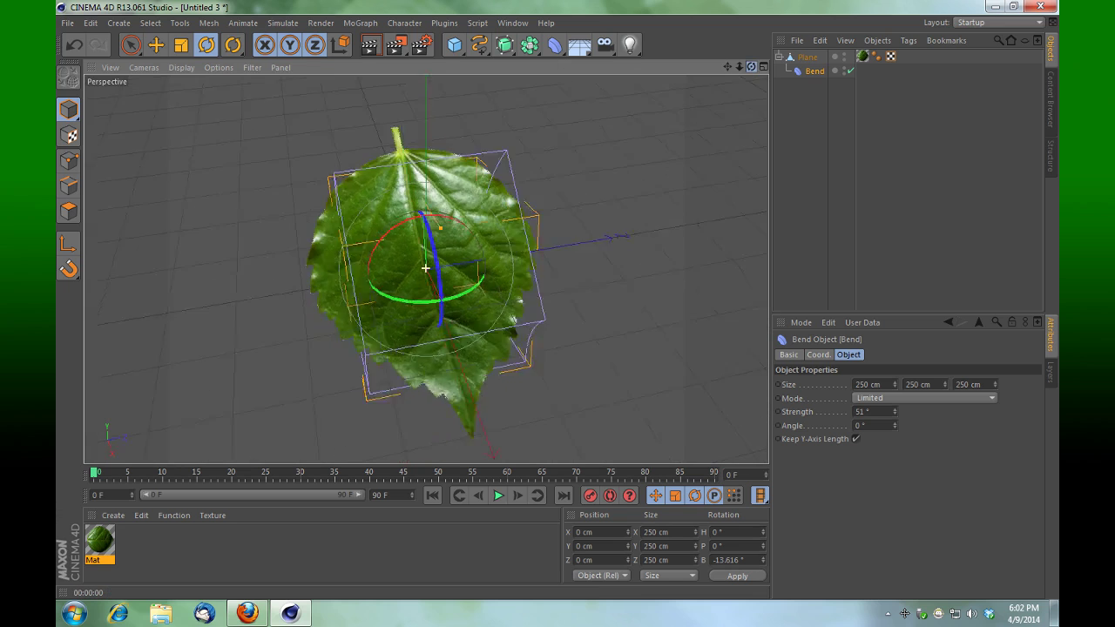
alt+drag(426, 269, 444, 270)
click(370, 45)
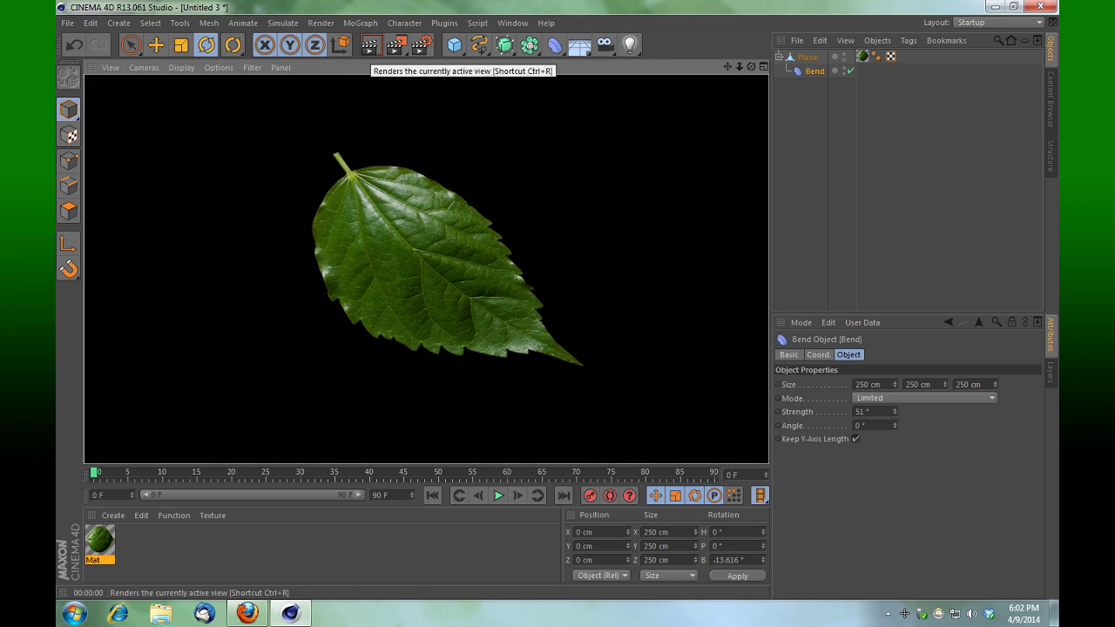
drag(751, 67, 754, 31)
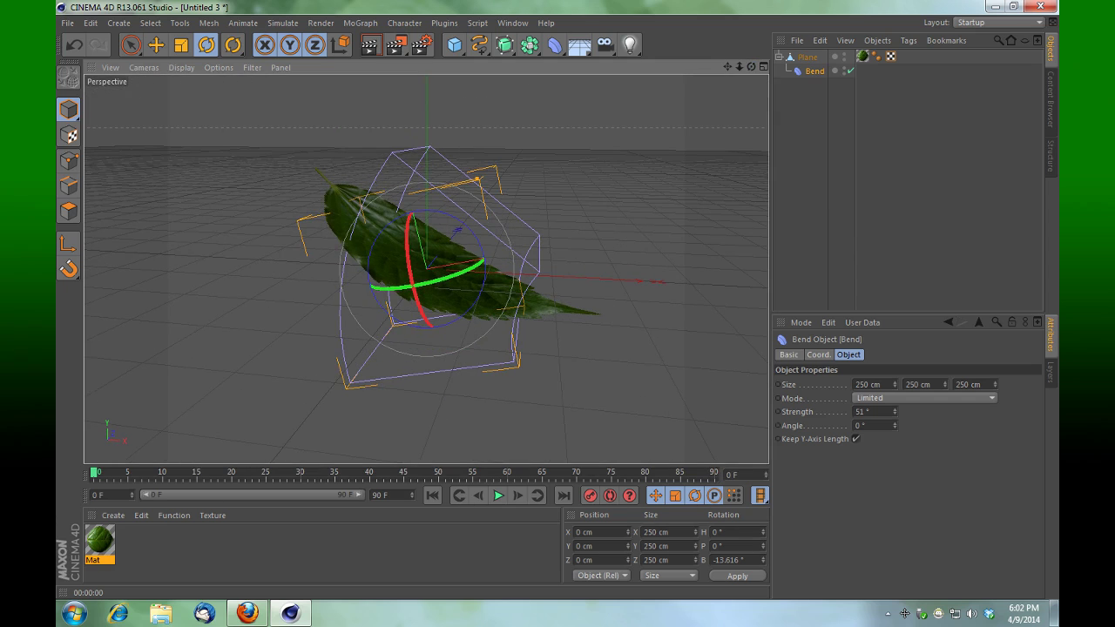
click(370, 45)
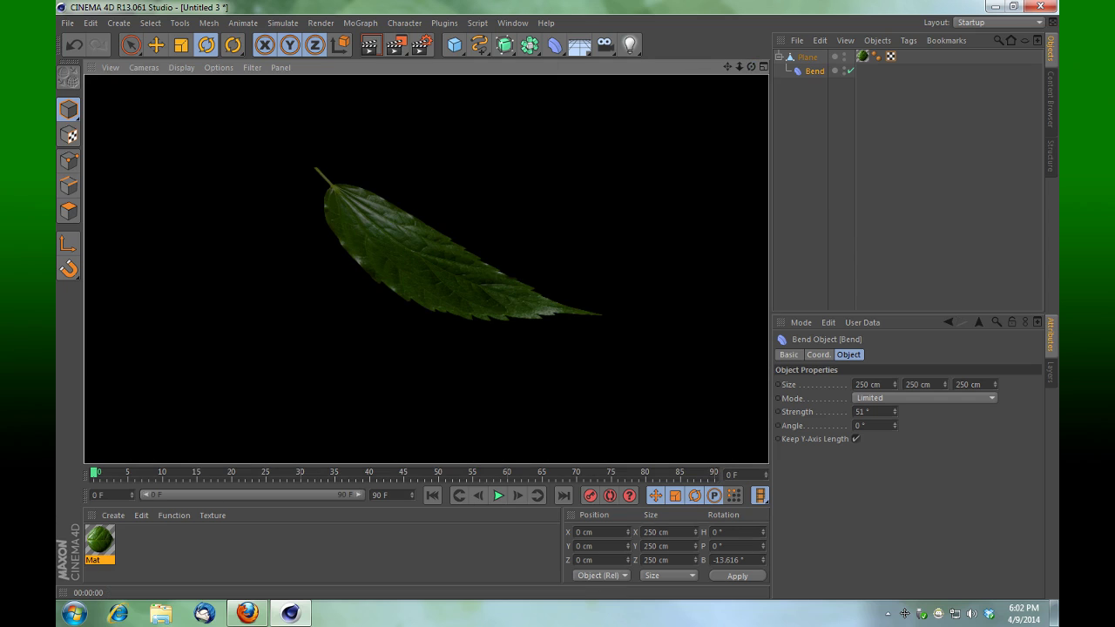
alt+drag(417, 261, 426, 269)
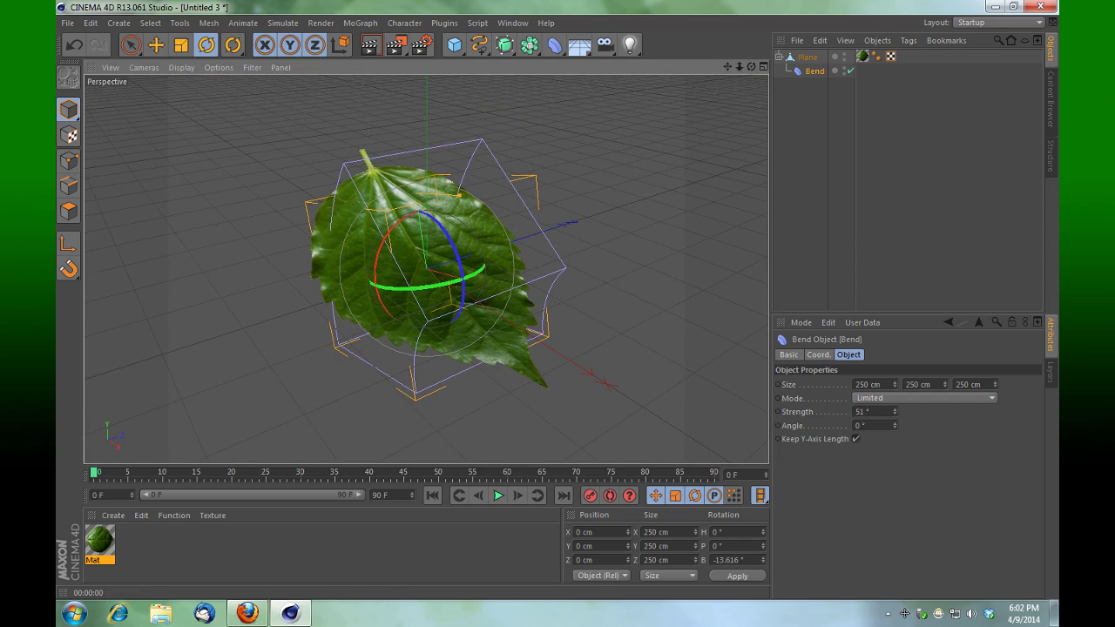
Hide the Bend deformer's cage in the viewport.
click(844, 69)
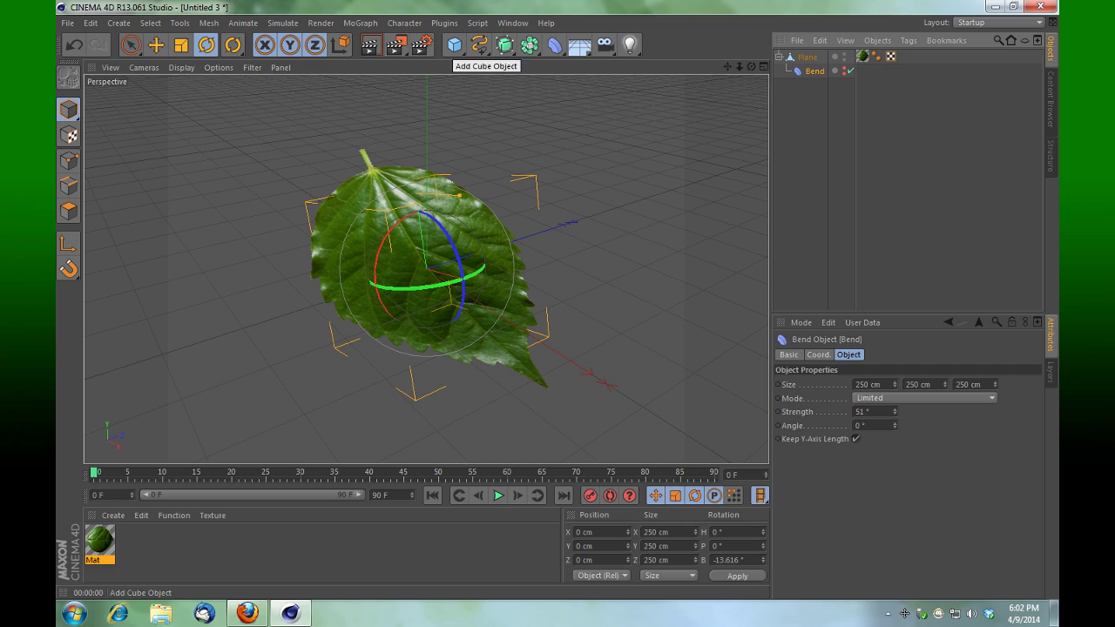
Add a second Bend deformer, enable Keep Y-Axis Length and set its strength to 44°.
drag(554, 45, 594, 68)
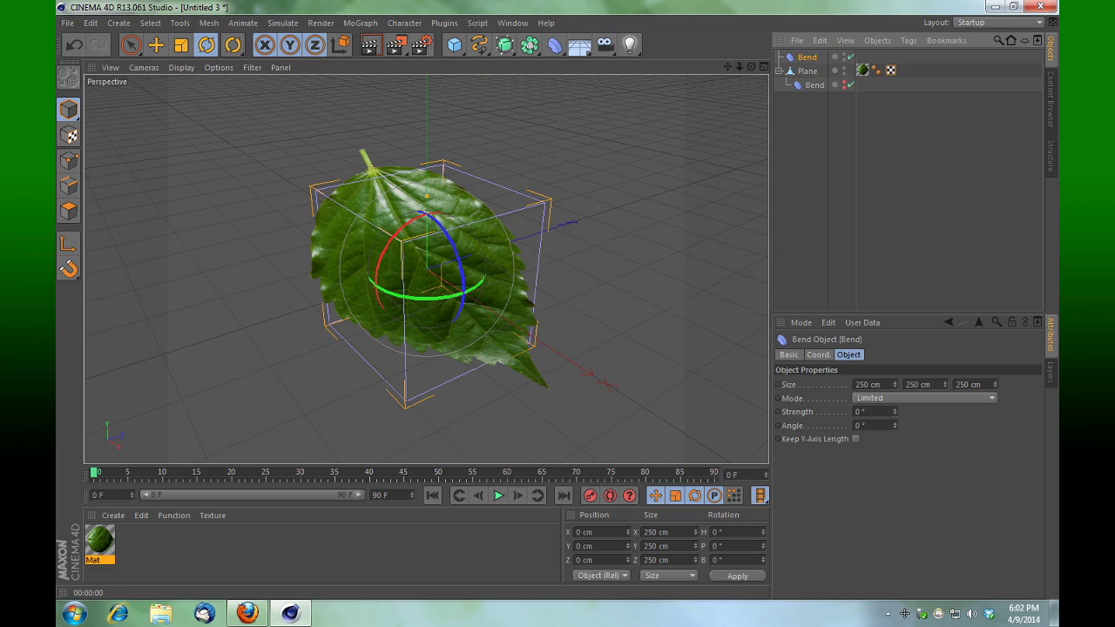
click(856, 439)
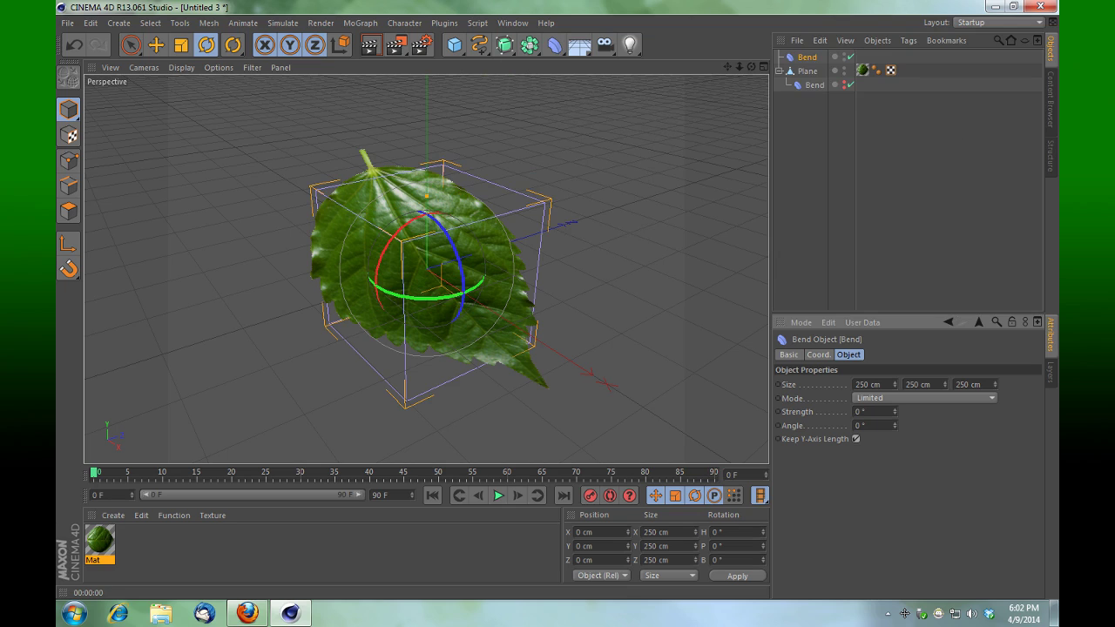
drag(894, 412, 927, 411)
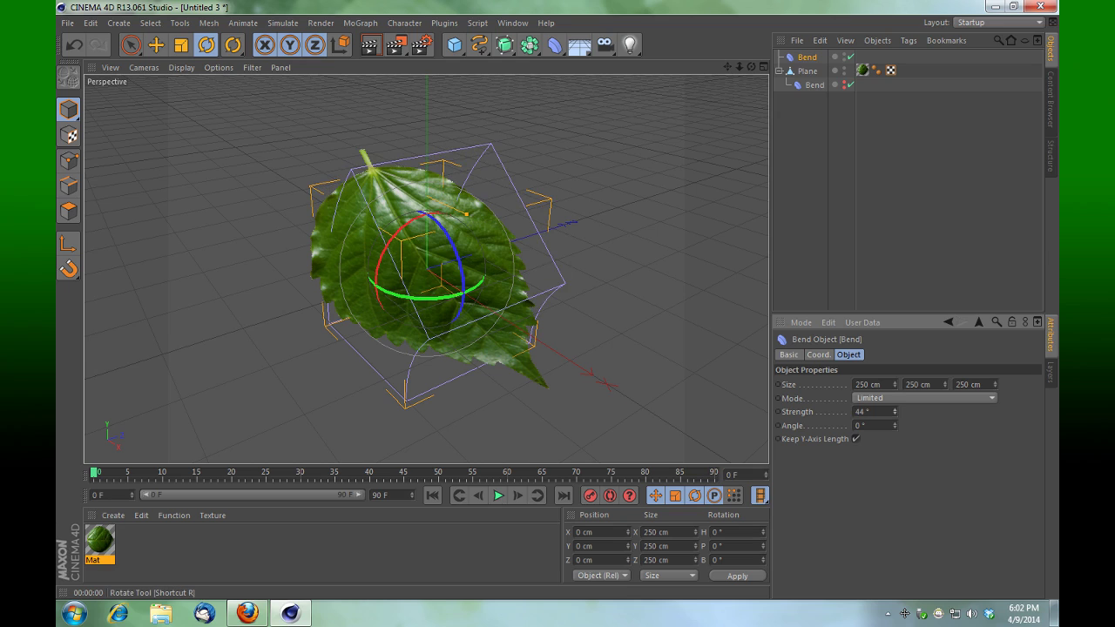
Nest the second Bend deformer, turned to a -180° heading, under the Plane object and set its strength to 24°.
click(207, 46)
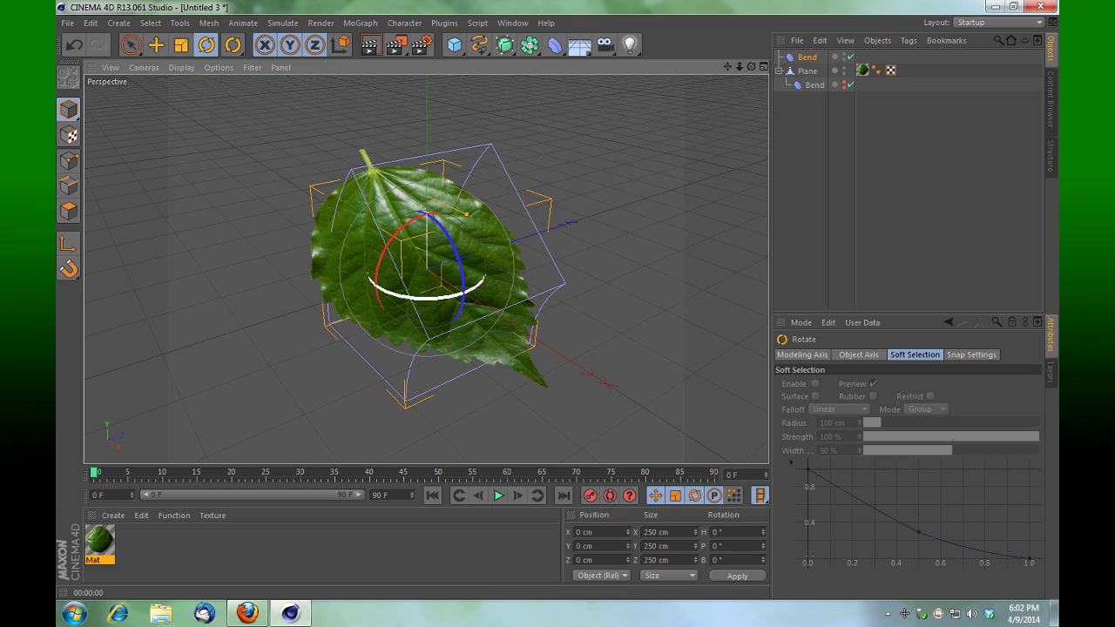
drag(470, 287, 350, 250)
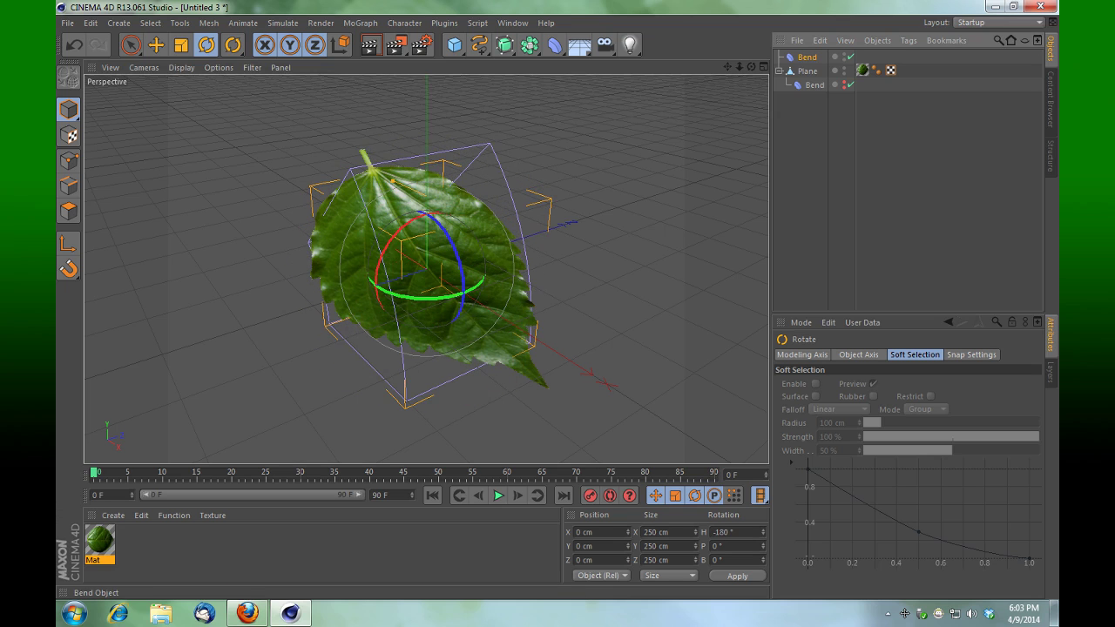
drag(807, 58, 808, 70)
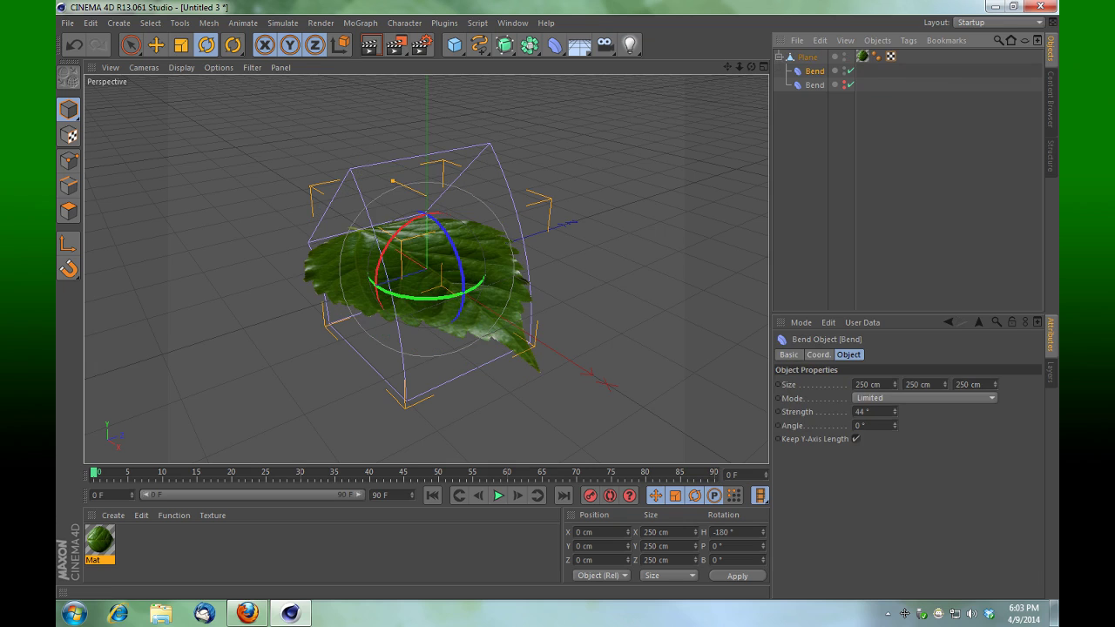
drag(895, 413, 894, 430)
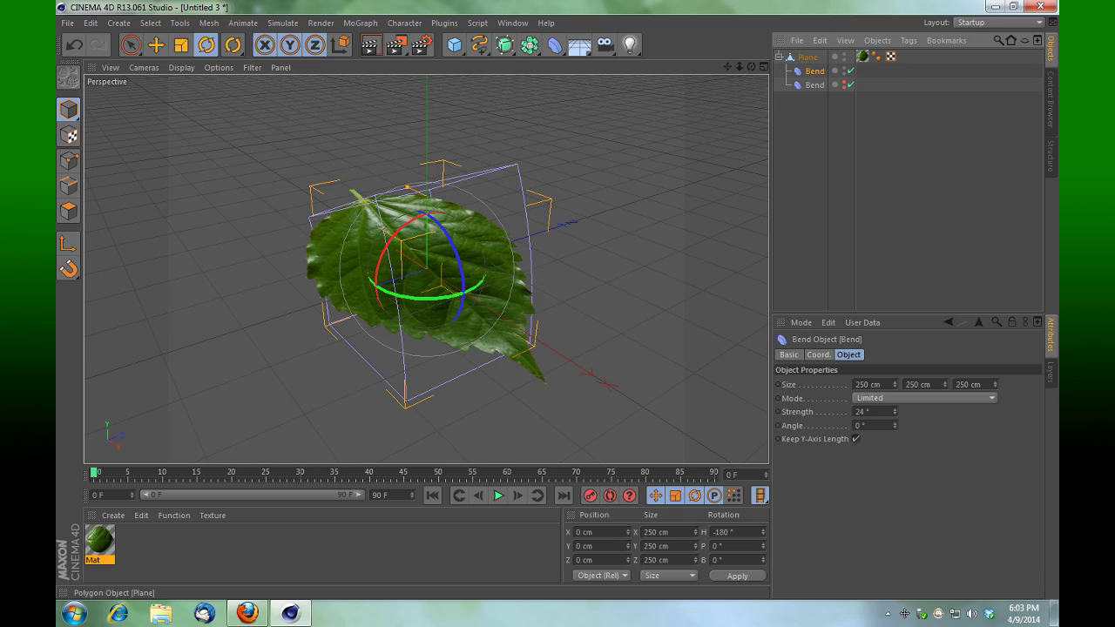
Take the second Bend out of the Plane, rotate its heading to about -88.5° and make it a child of the Plane again.
drag(815, 71, 809, 52)
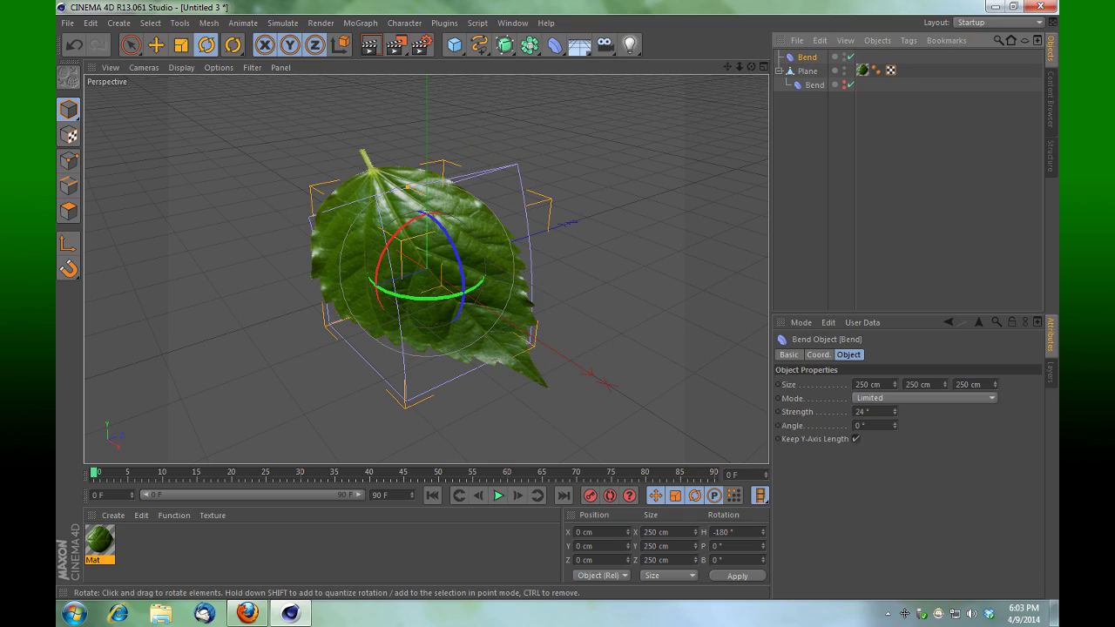
drag(427, 298, 487, 262)
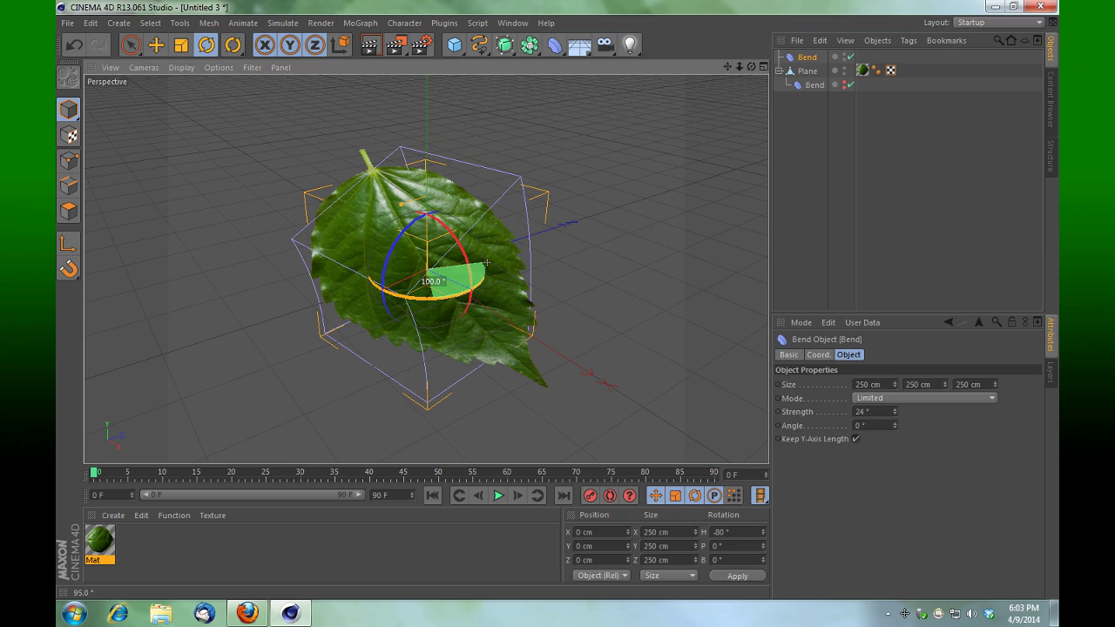
drag(752, 67, 724, 83)
alt+drag(425, 268, 425, 209)
drag(807, 58, 808, 72)
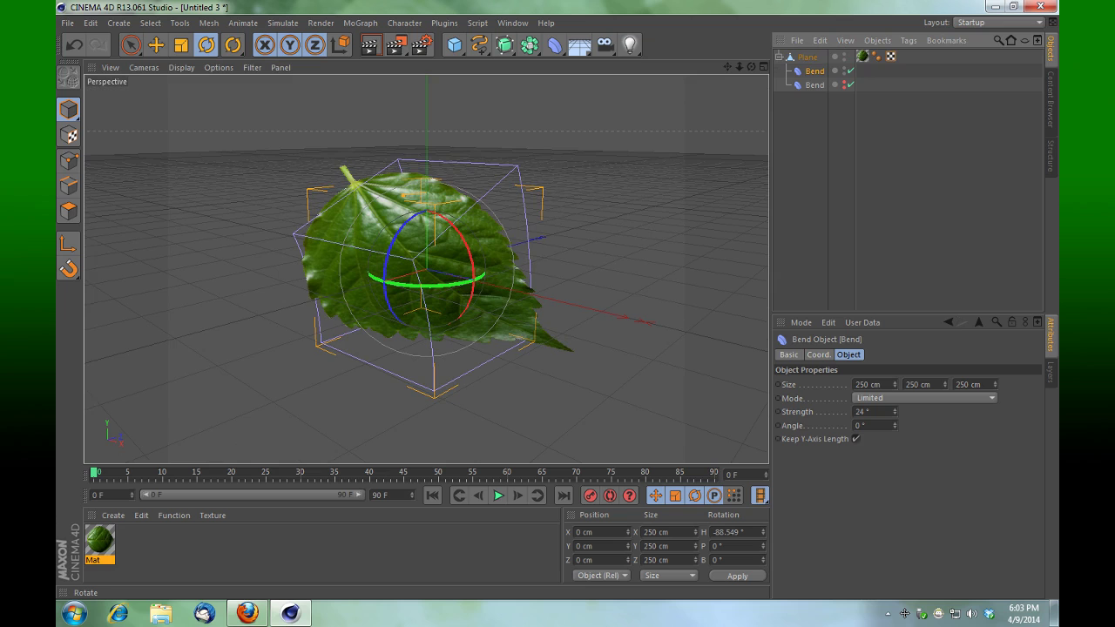
Rotate the second Bend deformer around its vertical axis to a heading of about -63°.
click(233, 45)
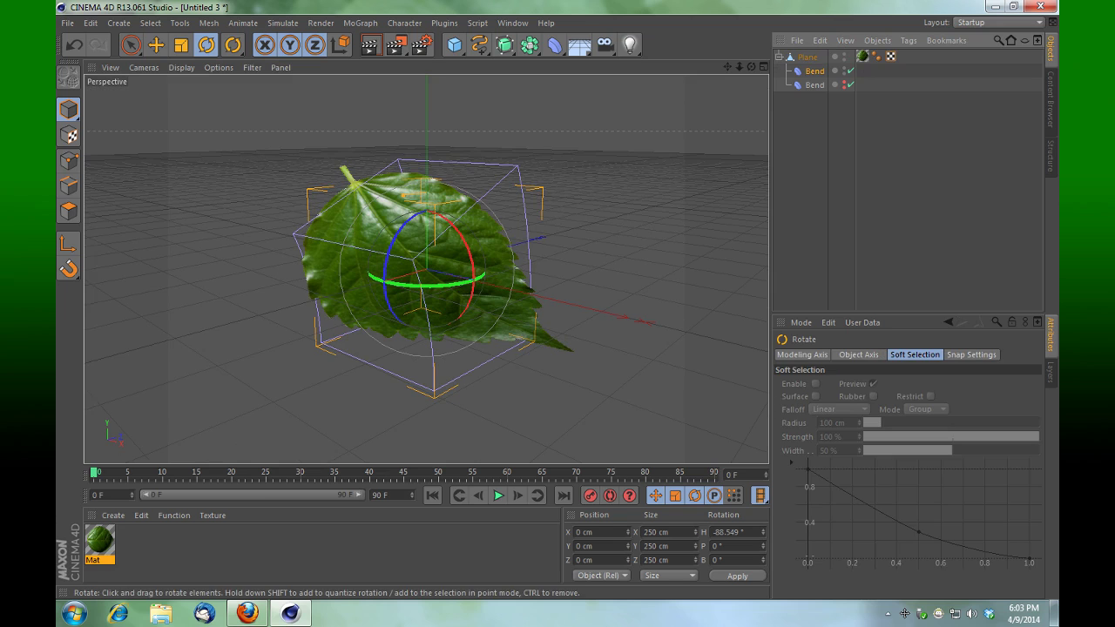
mouse_move(433, 285)
mouse_down()
mouse_move(462, 268)
mouse_move(431, 237)
mouse_move(425, 267)
mouse_up()
drag(751, 66, 819, 61)
mouse_move(425, 268)
alt+mouse_down()
mouse_move(427, 244)
mouse_move(425, 268)
alt+mouse_up()
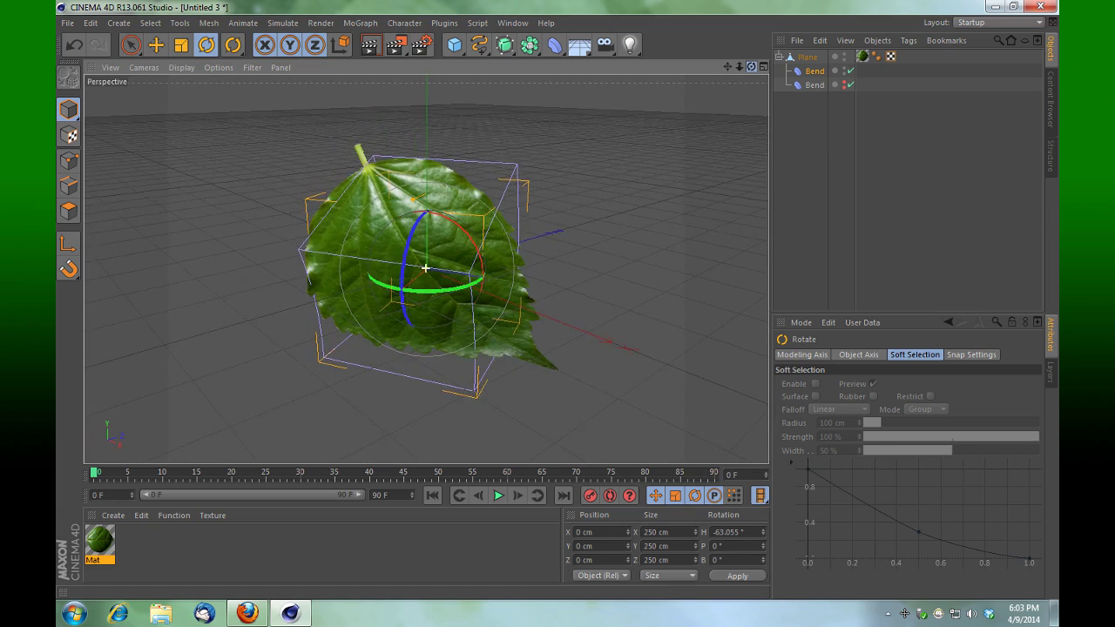
Render the view of the doubly bent leaf from two different angles.
key(ctrl+r)
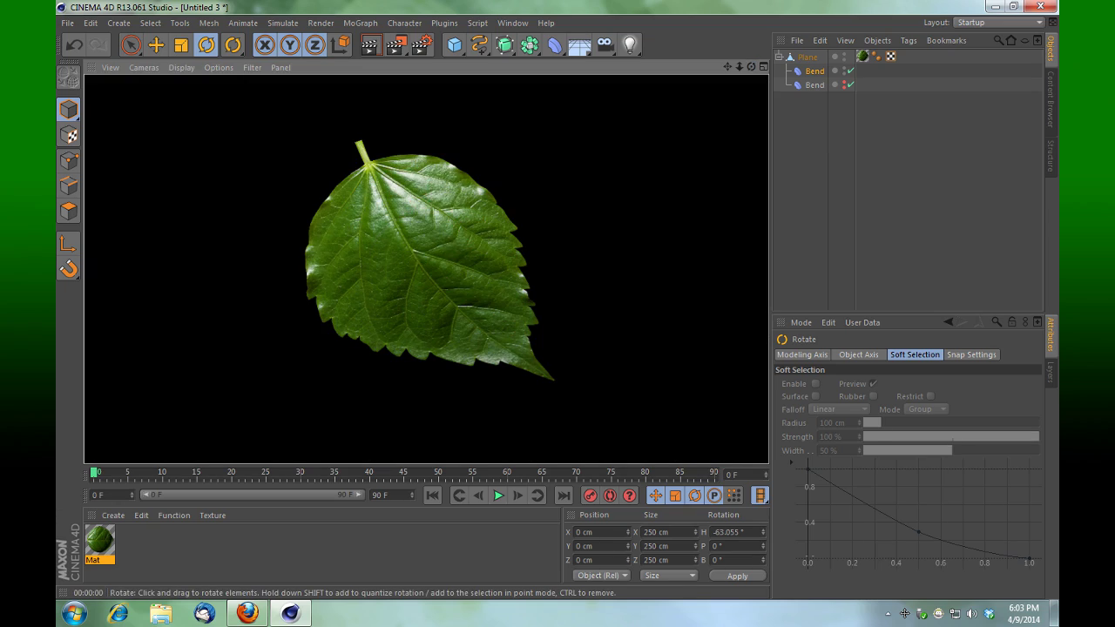
mouse_move(425, 268)
alt+mouse_down()
mouse_move(425, 254)
mouse_move(426, 267)
alt+mouse_up()
key(ctrl+r)
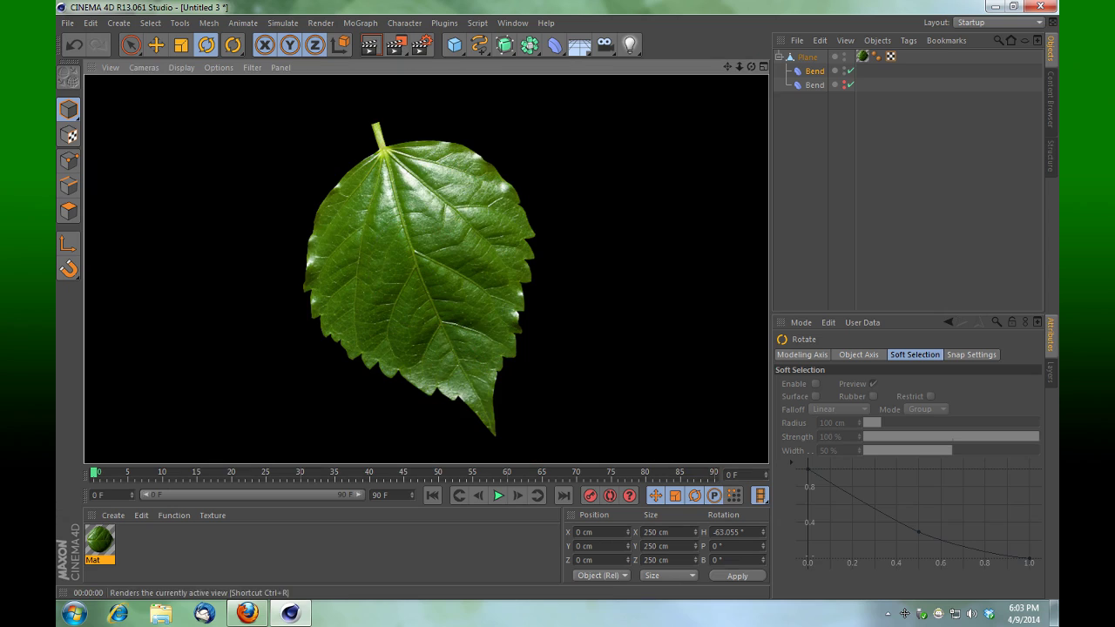